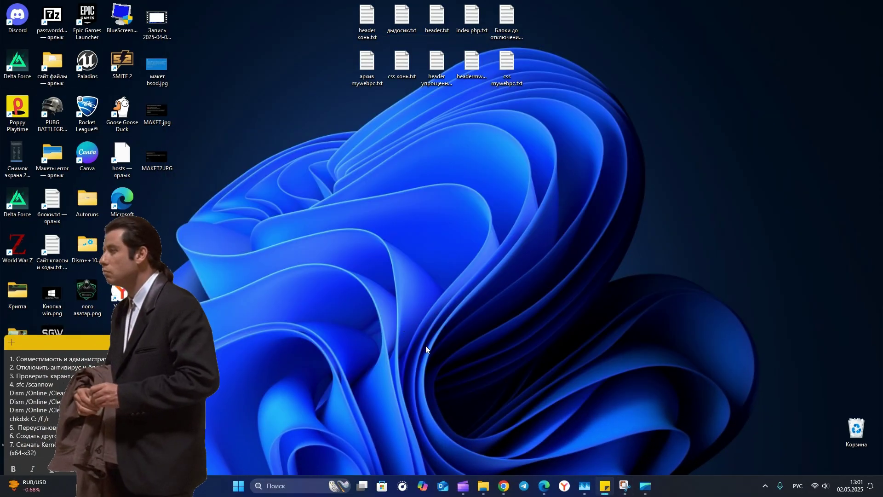
Step: Move the Epic Games Launcher shortcut to an empty desktop area and set it to run as administrator in its compatibility properties
drag(81, 27, 259, 198)
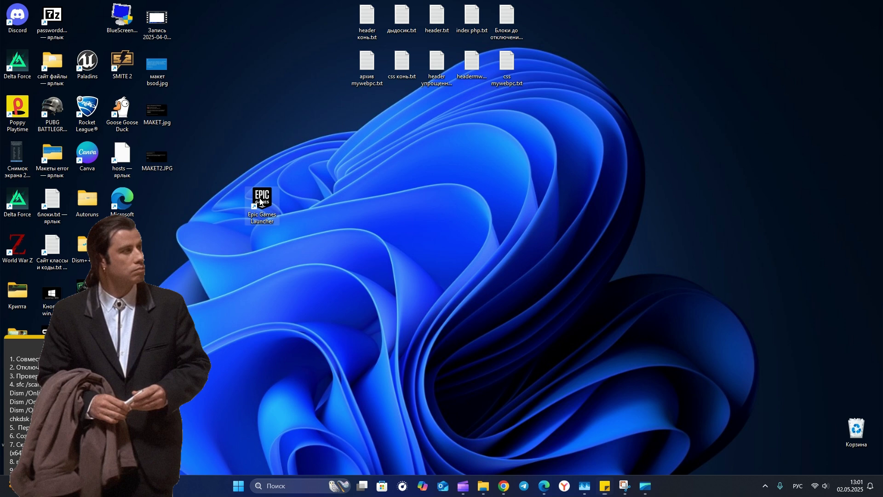
right_click(263, 192)
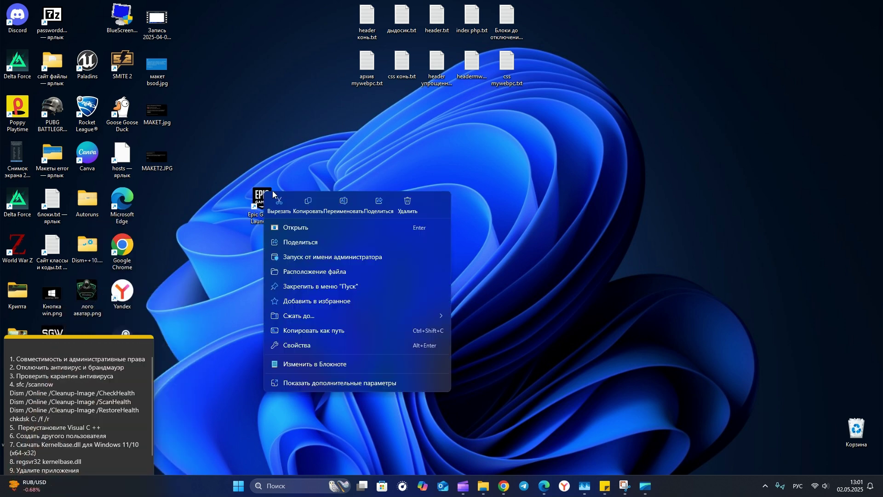
click(299, 345)
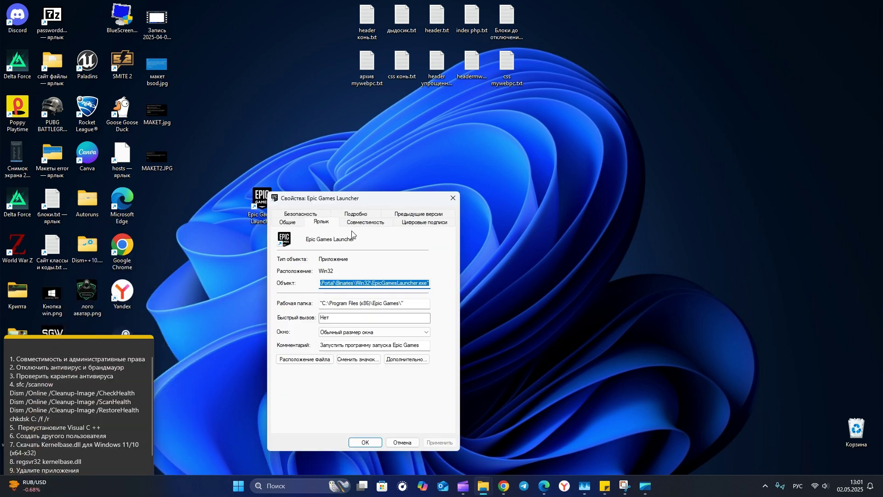
click(366, 222)
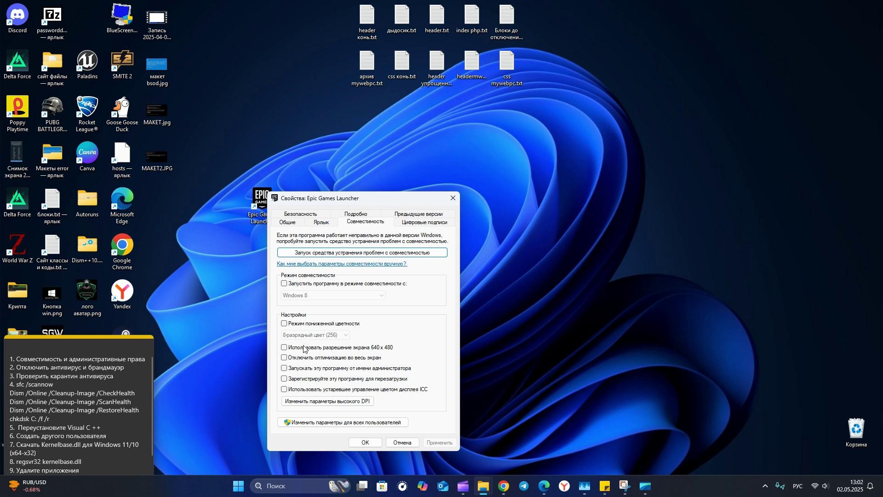
click(293, 368)
Step: Try running the launcher in compatibility mode for Windows 8
click(302, 286)
click(353, 295)
click(299, 351)
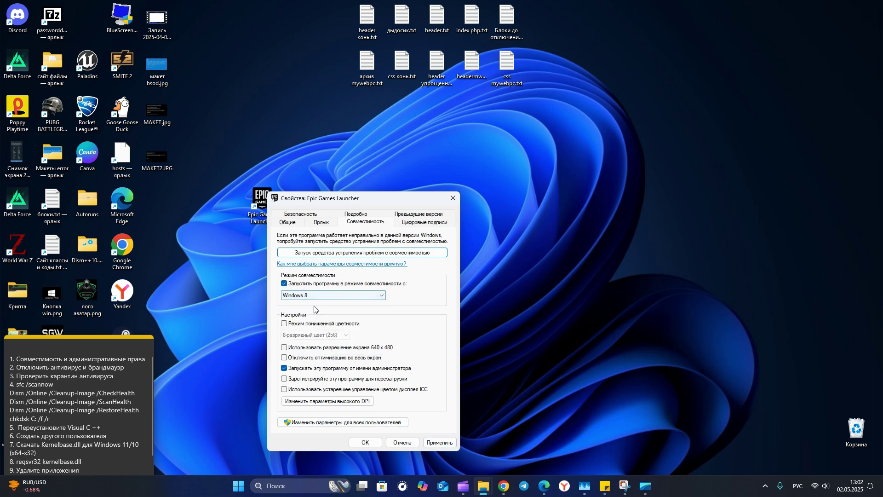
click(297, 286)
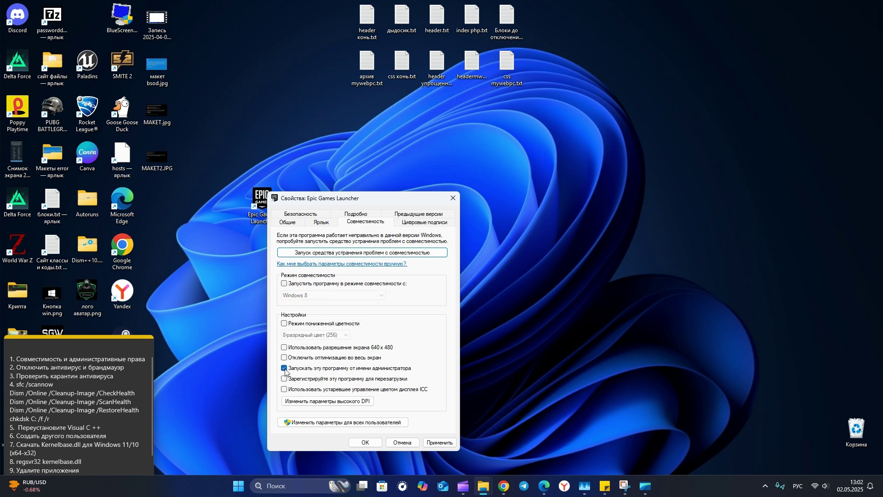
Step: Apply the launcher's properties and return its shortcut to its original place among the desktop icons
click(372, 443)
drag(263, 200, 91, 22)
click(312, 152)
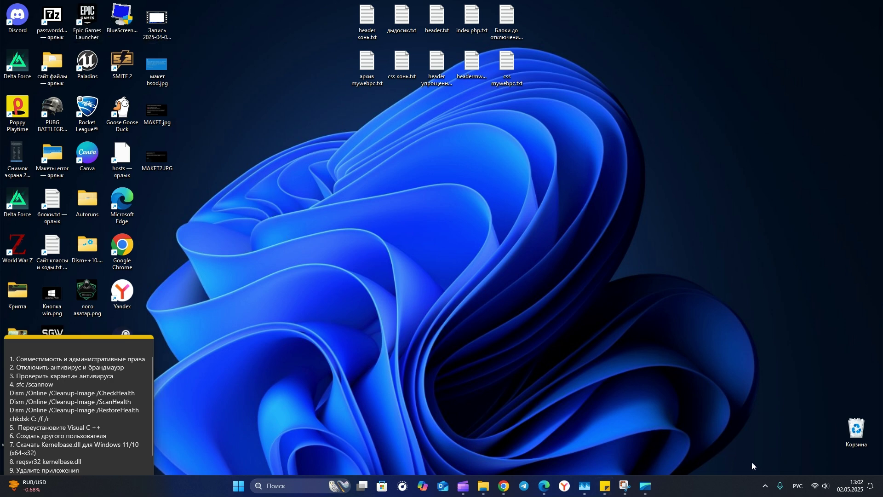
Step: Open Windows Security and check the Microsoft Defender firewall settings of the active public network
click(765, 486)
click(801, 441)
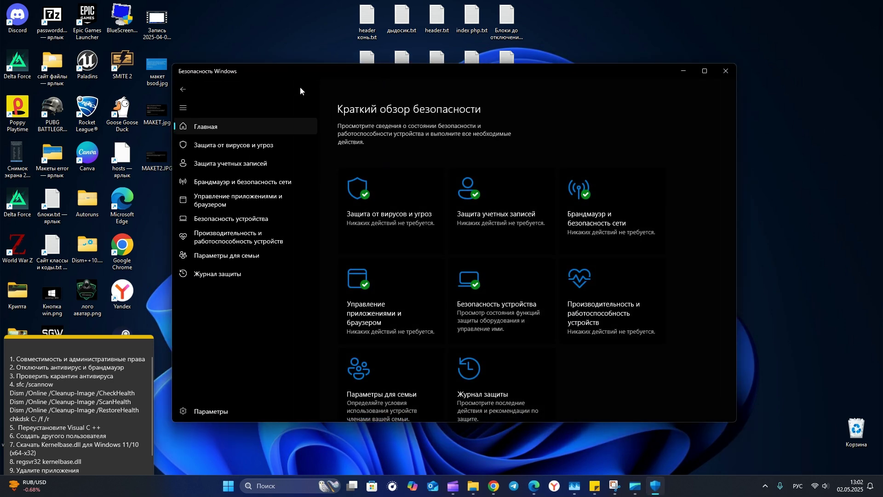
click(245, 184)
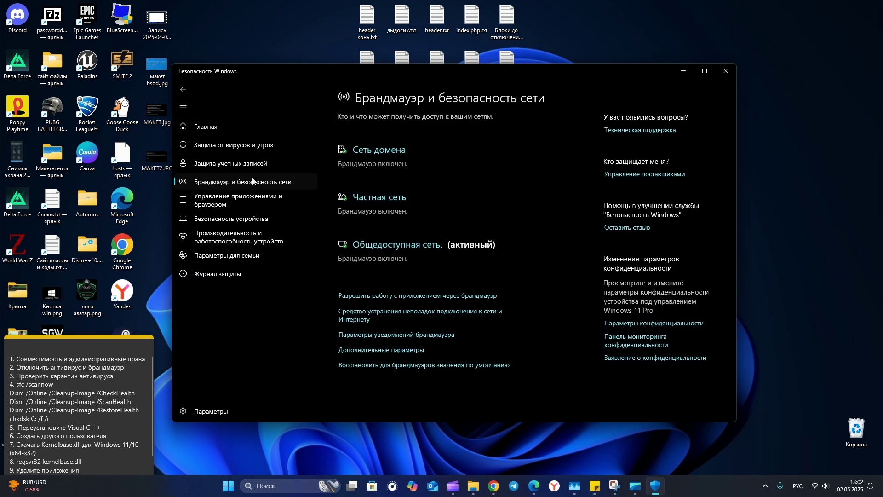
click(396, 246)
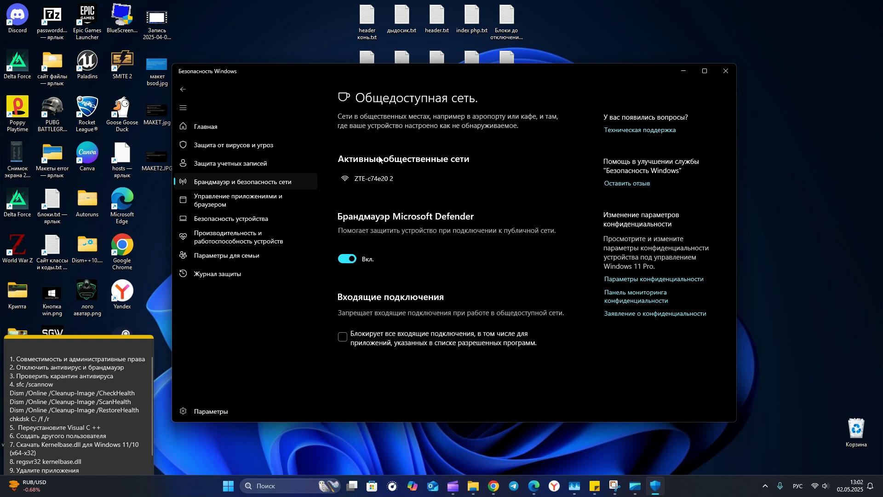
click(183, 89)
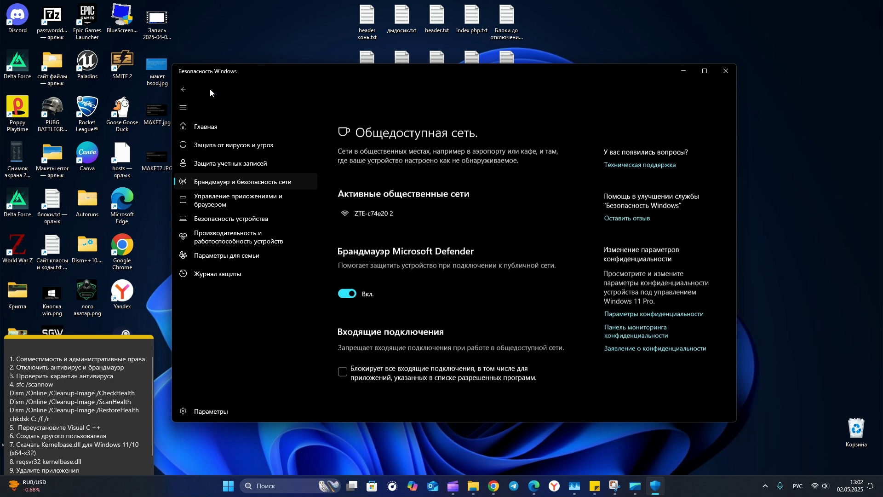
Step: Review the real-time protection and other options in the virus and threat protection settings
click(232, 167)
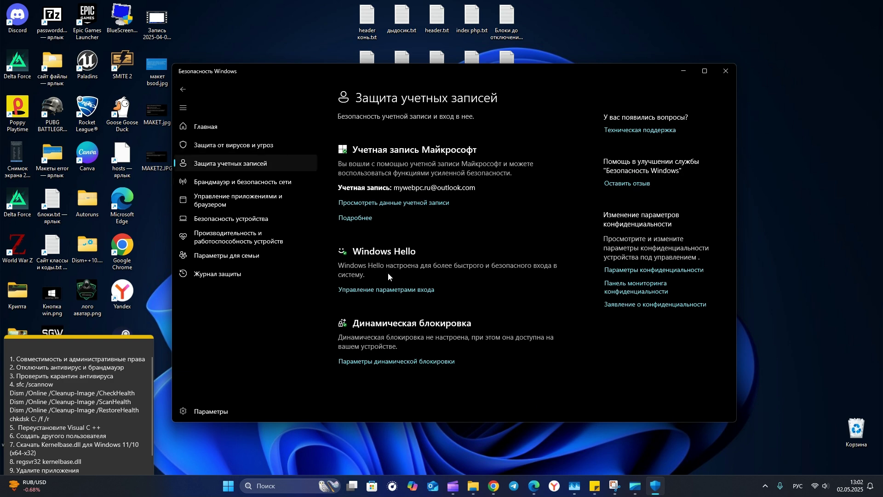
click(225, 147)
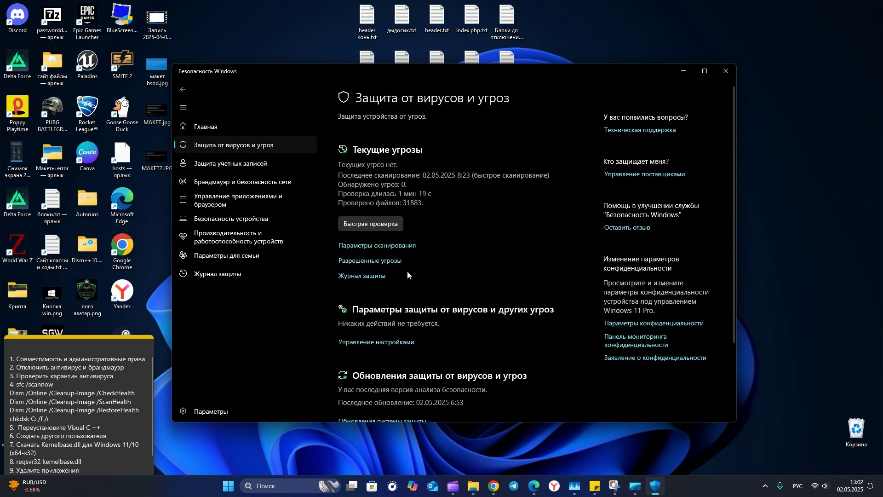
click(380, 341)
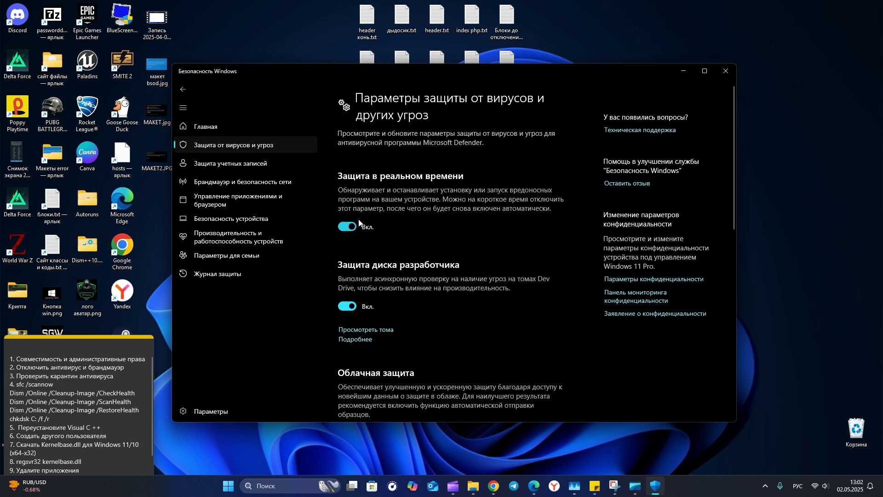
scroll(358, 229, down, 3)
scroll(358, 230, down, 5)
scroll(364, 267, up, 10)
Step: Open the protection history from virus and threat protection and expand the details of the logged item
click(242, 146)
scroll(470, 209, down, 4)
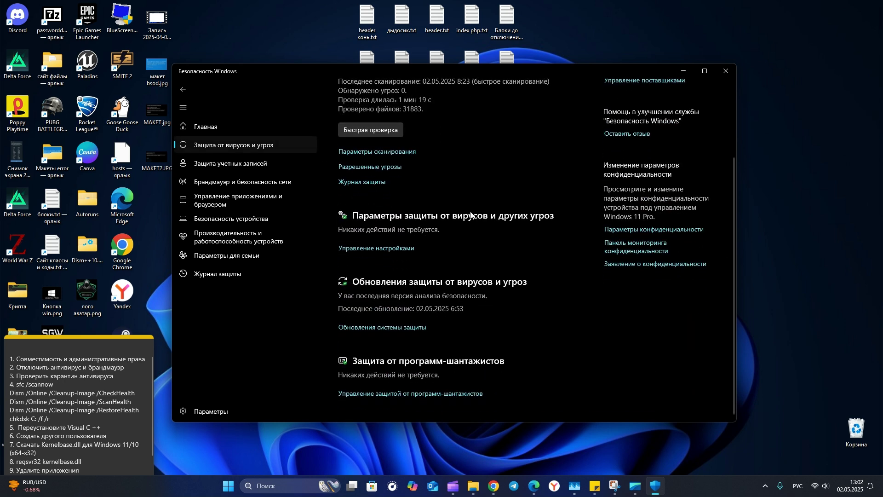
scroll(470, 214, up, 4)
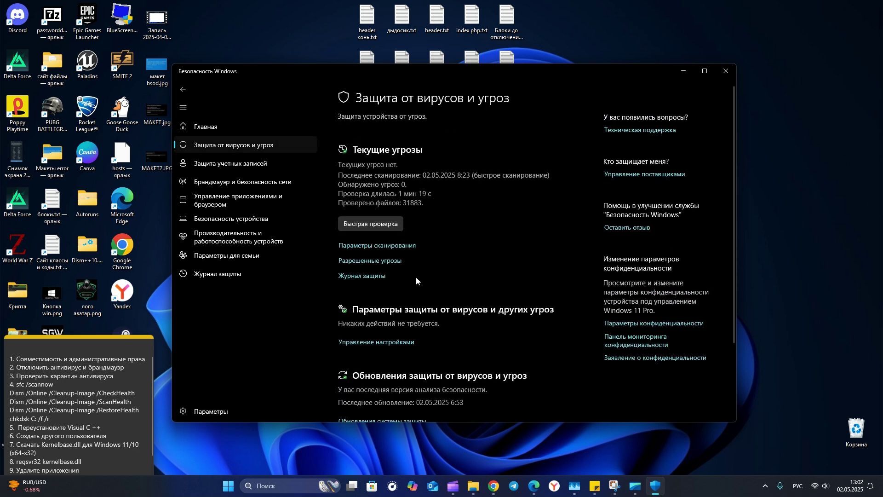
click(354, 276)
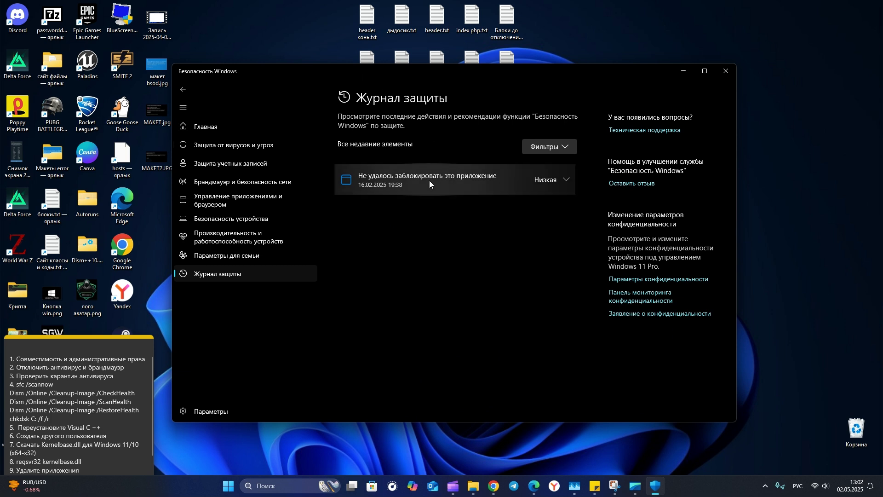
click(555, 189)
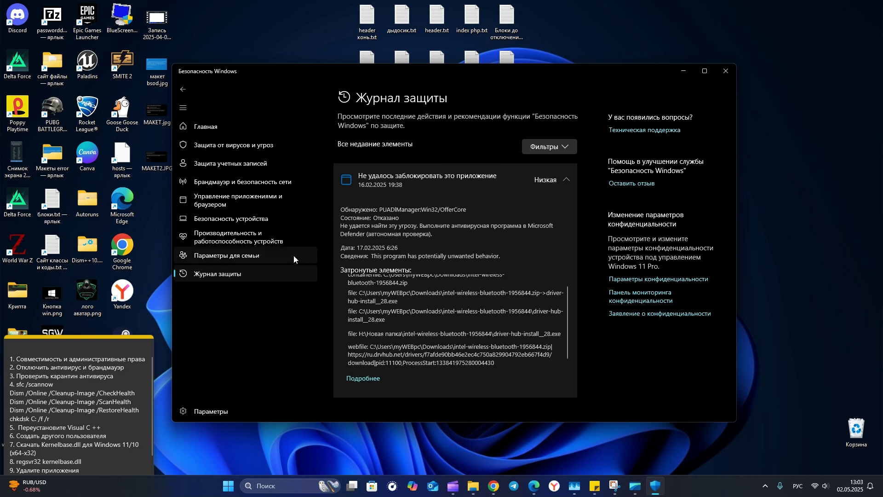
Step: Try to add a folder exclusion for Microsoft Defender in the virus protection settings, and close Windows Security
click(220, 165)
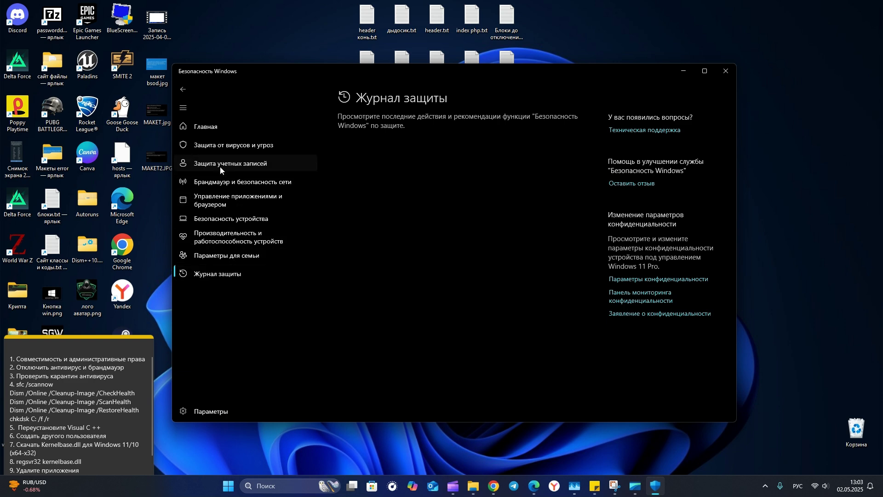
click(219, 141)
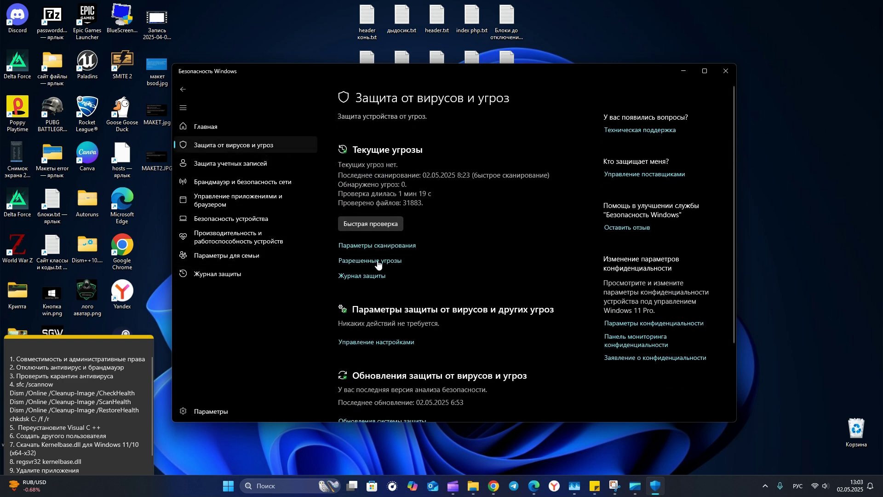
click(387, 342)
scroll(410, 239, down, 10)
click(398, 394)
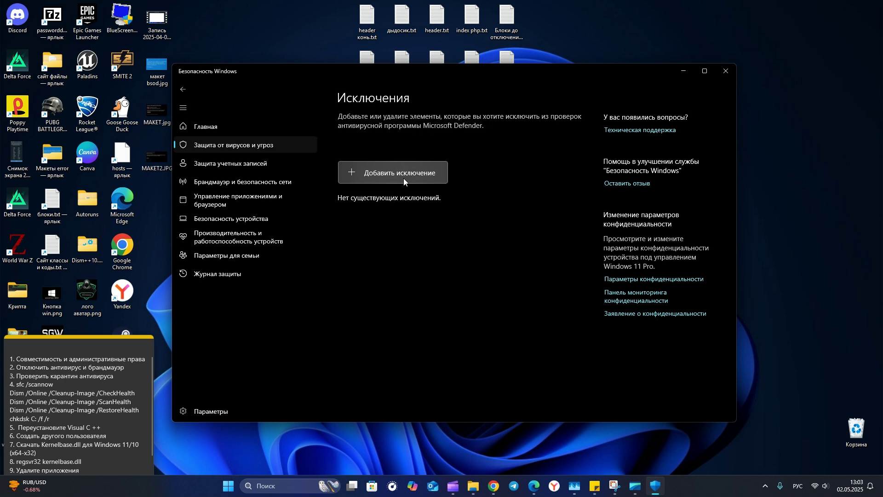
click(404, 174)
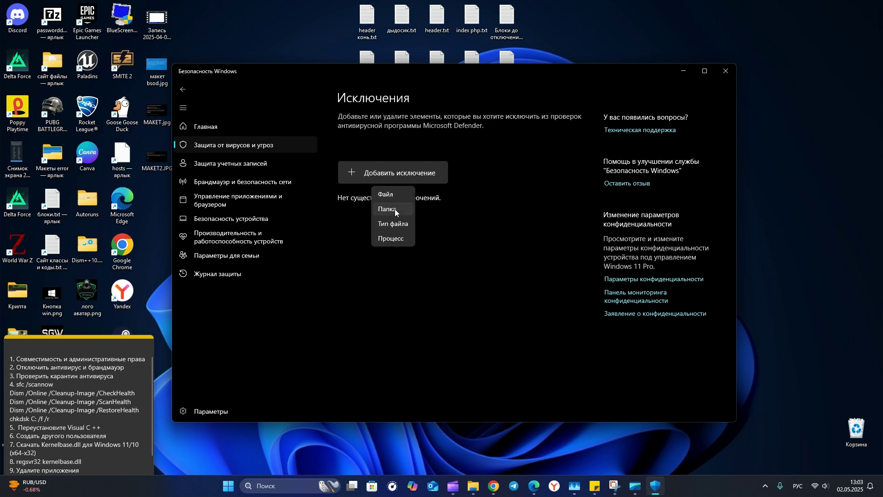
click(396, 209)
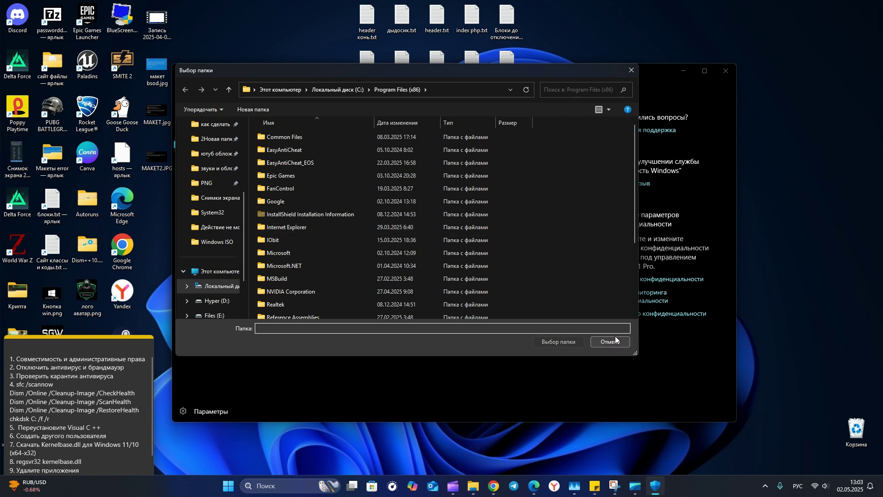
click(612, 341)
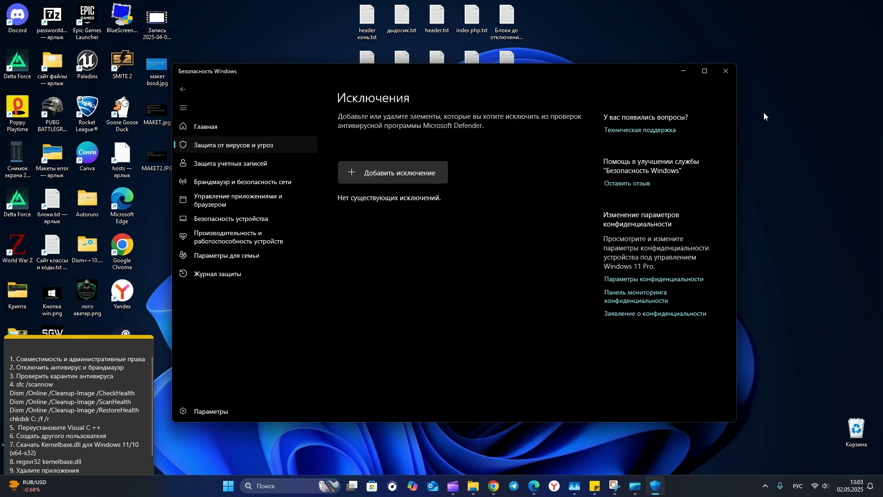
click(725, 72)
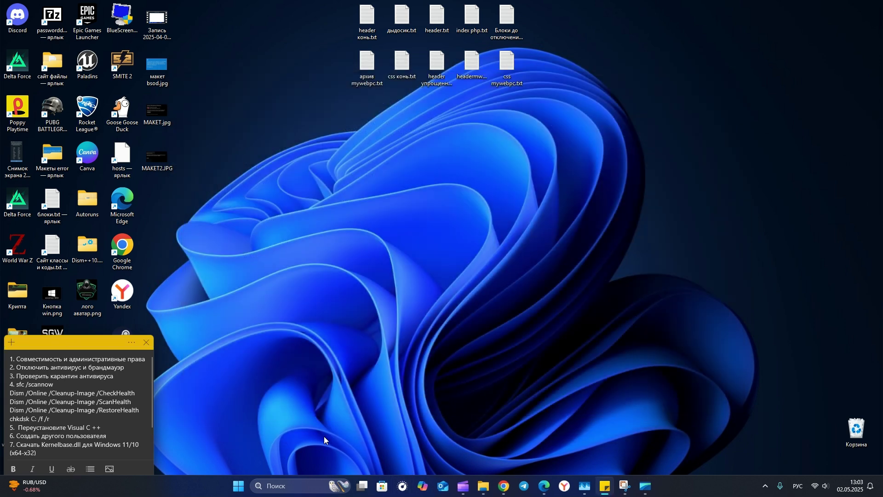
Step: Search for cmd and open Command Prompt as administrator, moving its window to a clear area of the desktop
click(284, 482)
text(сьв)
key(alt+shift)
key(ctrl+a)
text(cmd)
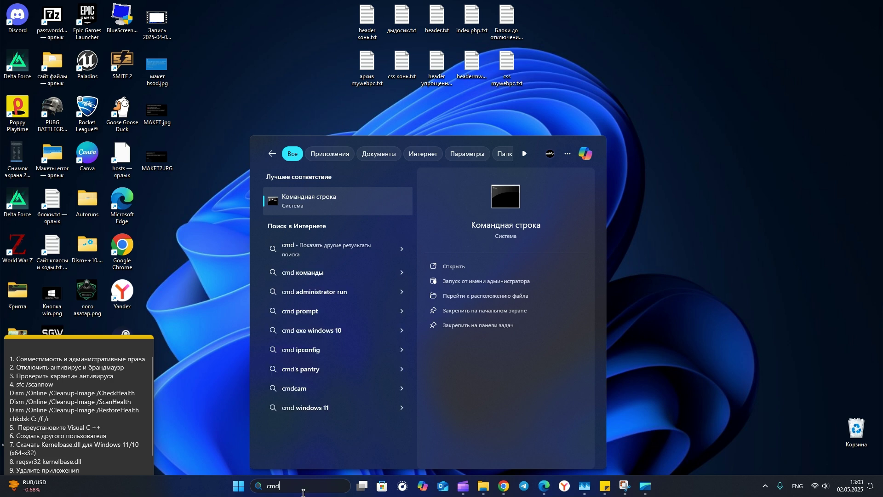
right_click(321, 197)
click(356, 208)
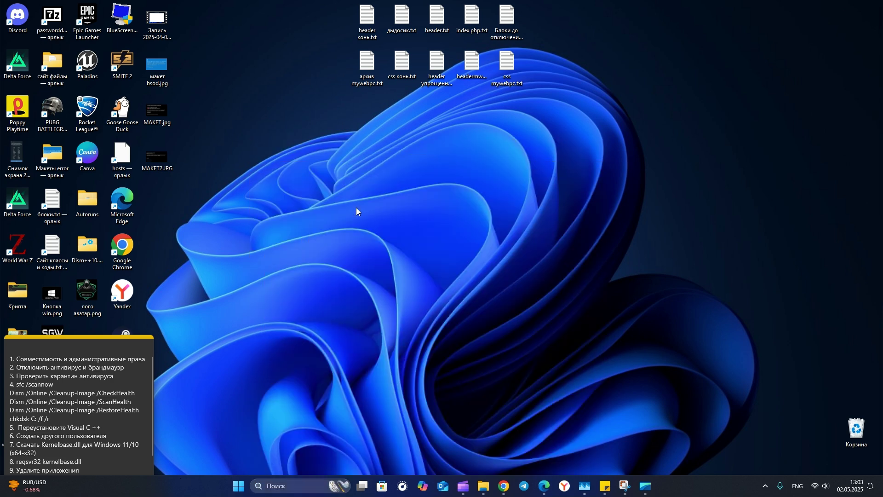
drag(281, 94, 469, 110)
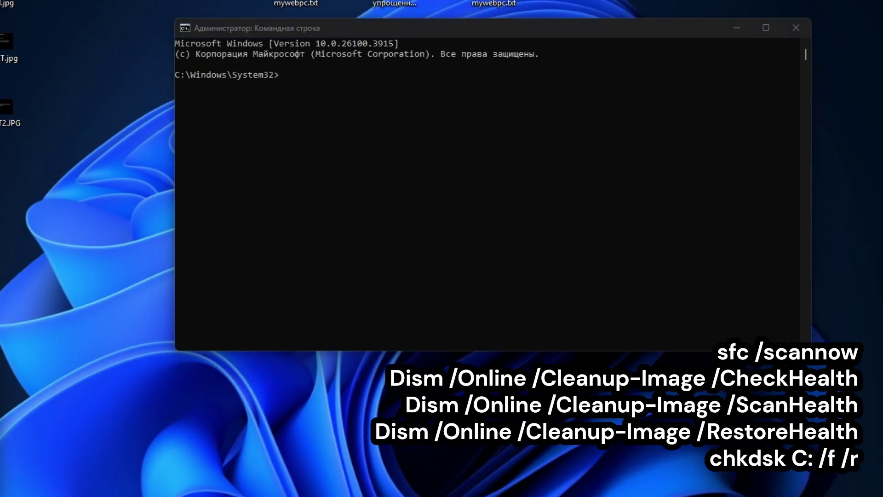
Step: Start a system file scan with the command sfc /scannow
click(493, 32)
text(sfc /scannow)
key(Return)
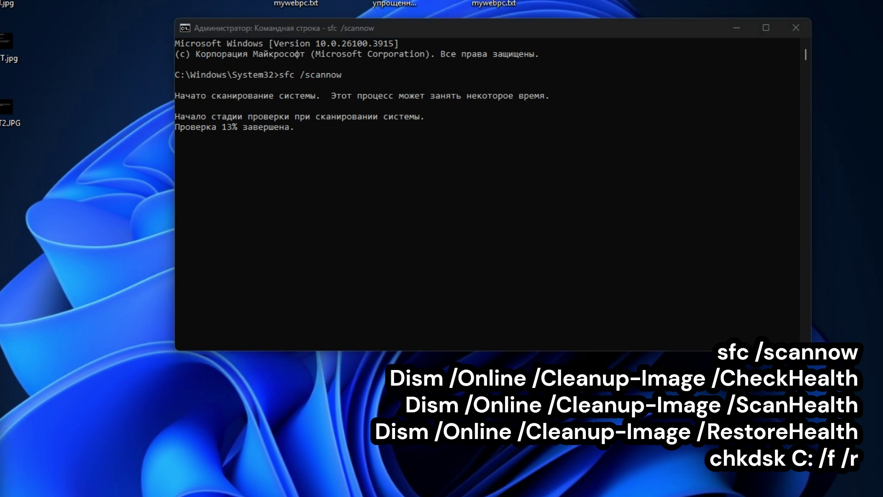
Step: Open a second Command Prompt as administrator and run chkdsk C: /f /r
key(super)
text(cmd)
right_click(287, 183)
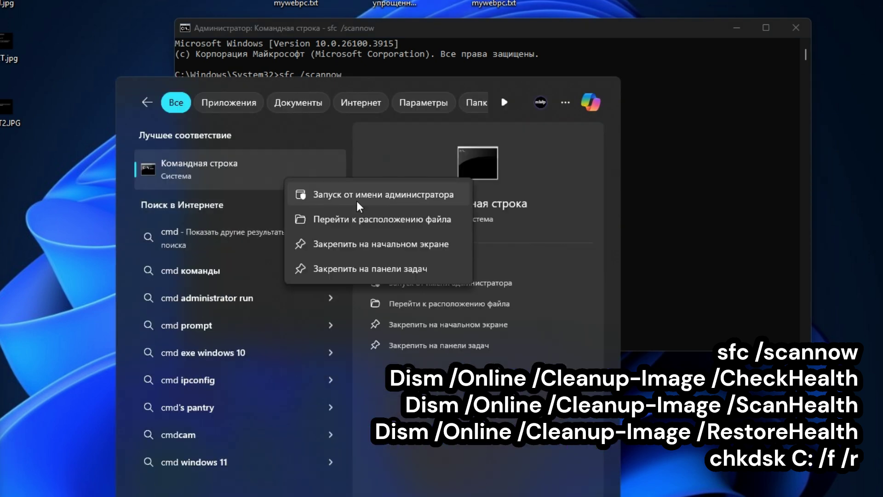
click(359, 207)
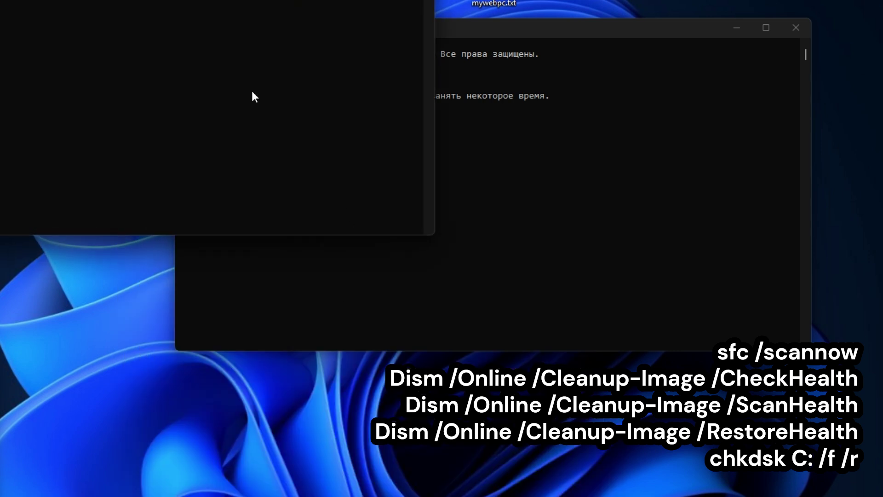
text(chkdsk C: /f /r)
key(Return)
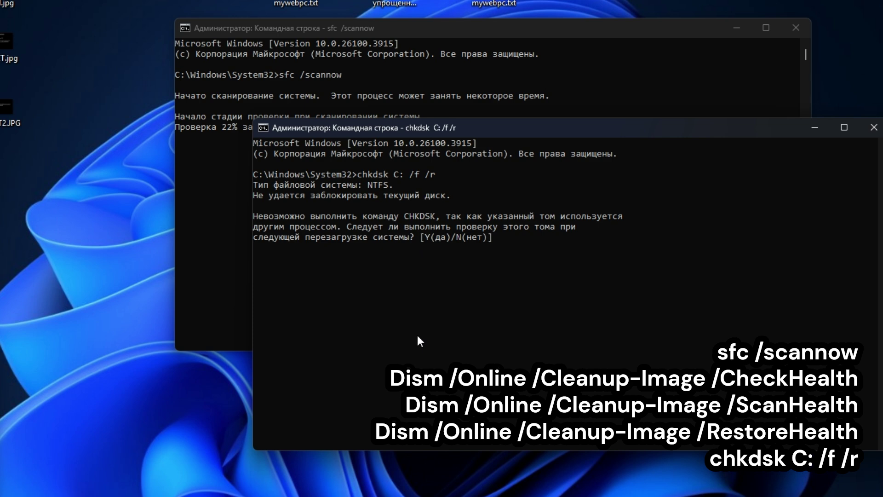
Step: Answer y to schedule the disk check at the next restart, close that Command Prompt and minimise the system scan window
text(y)
key(Return)
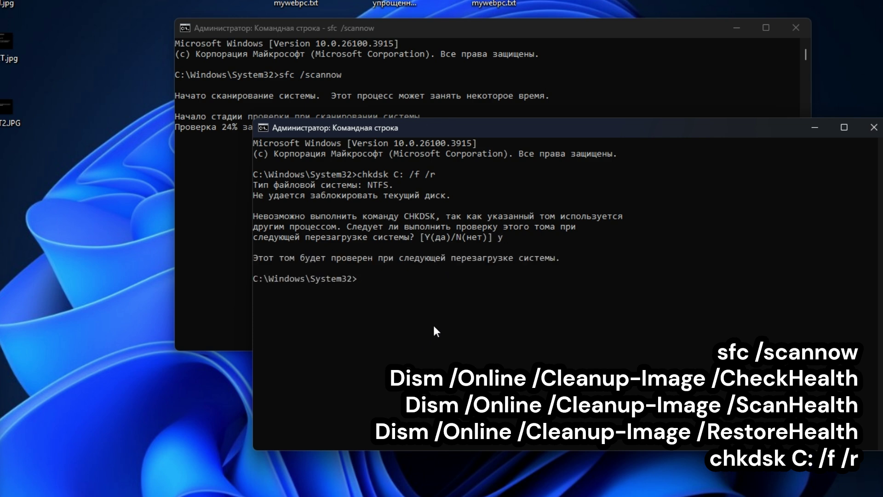
click(874, 126)
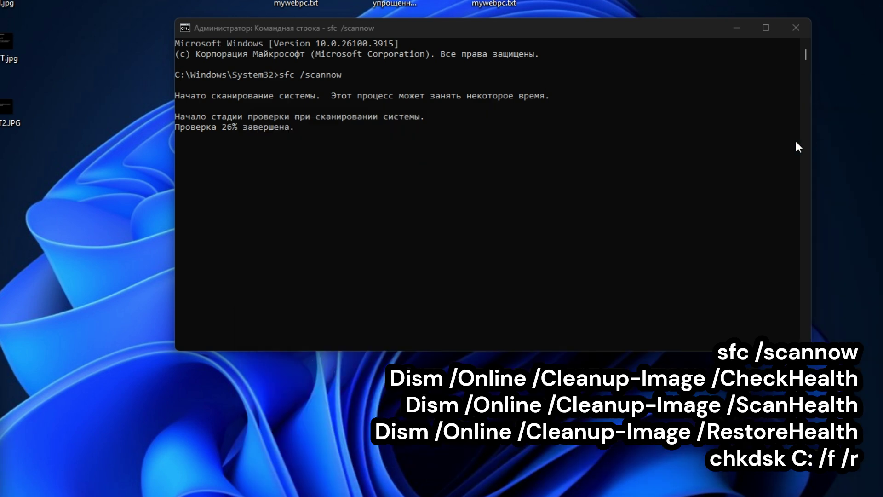
click(737, 29)
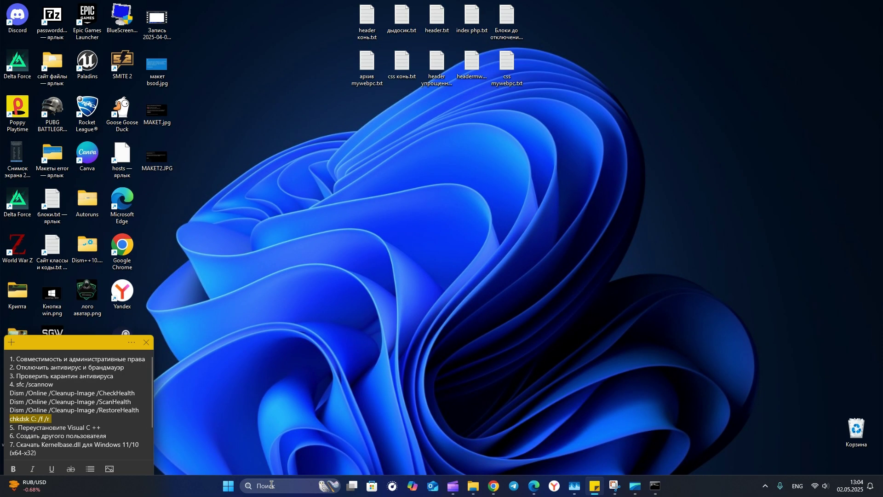
Step: Search Windows for "панель управления", open Control Panel and move its window higher on the desktop
click(272, 484)
text(gf)
key(alt+shift)
key(BackSpace)
key(BackSpace)
text(панель управления)
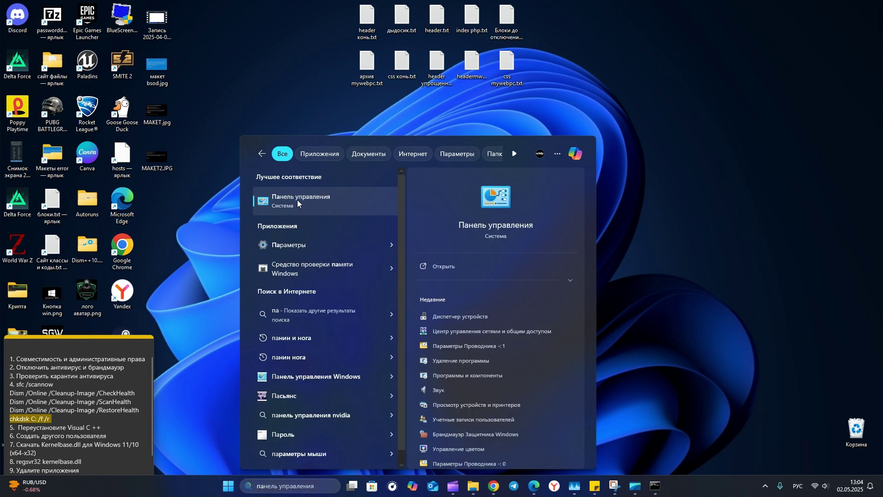
click(297, 199)
drag(397, 183, 327, 103)
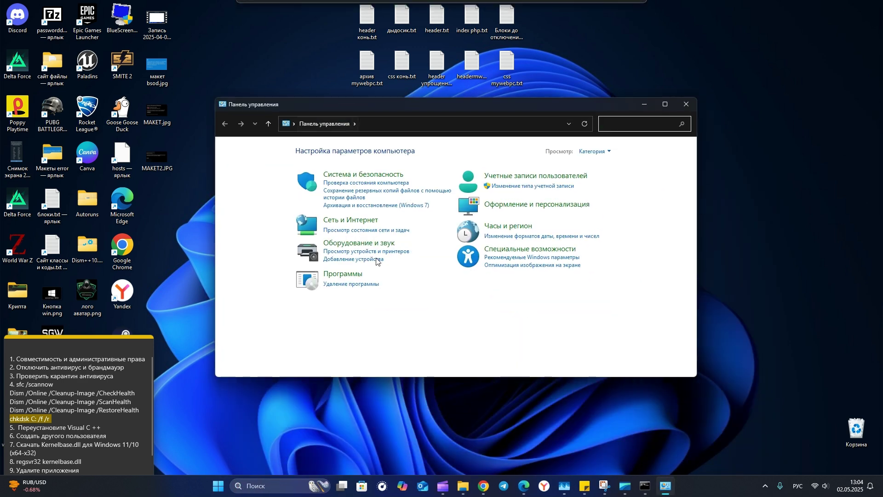
Step: Open the list of installed programs for uninstalling and look through its Microsoft Visual C++ Redistributable entries
click(373, 285)
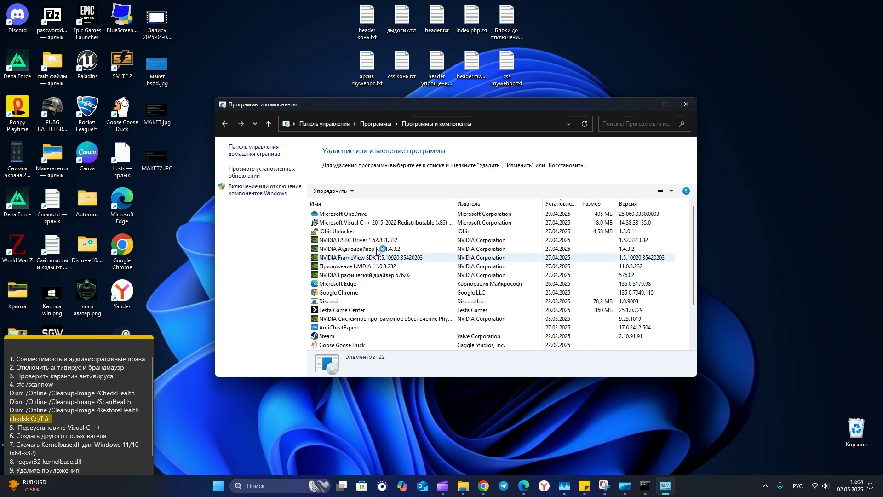
click(379, 224)
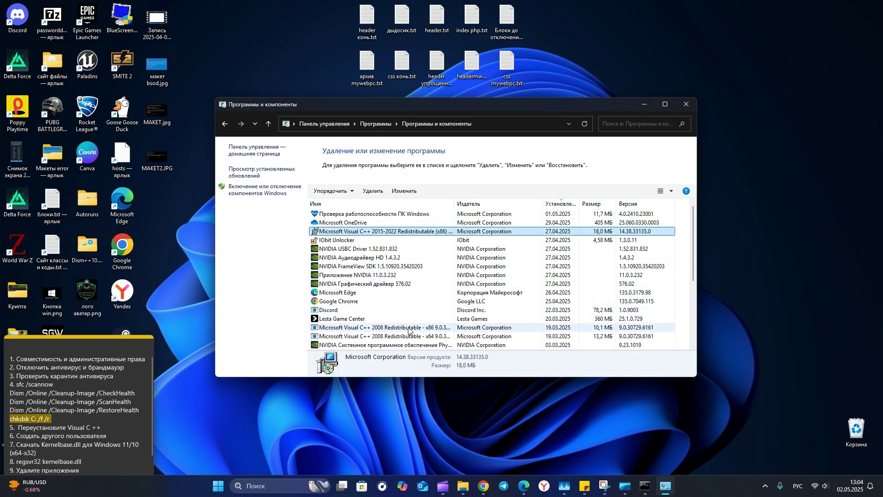
scroll(401, 340, down, 1)
scroll(401, 341, down, 3)
Step: Switch to Microsoft Edge and examine the download page for Microsoft Visual C++ 2015 Update 3 and its file details
click(524, 484)
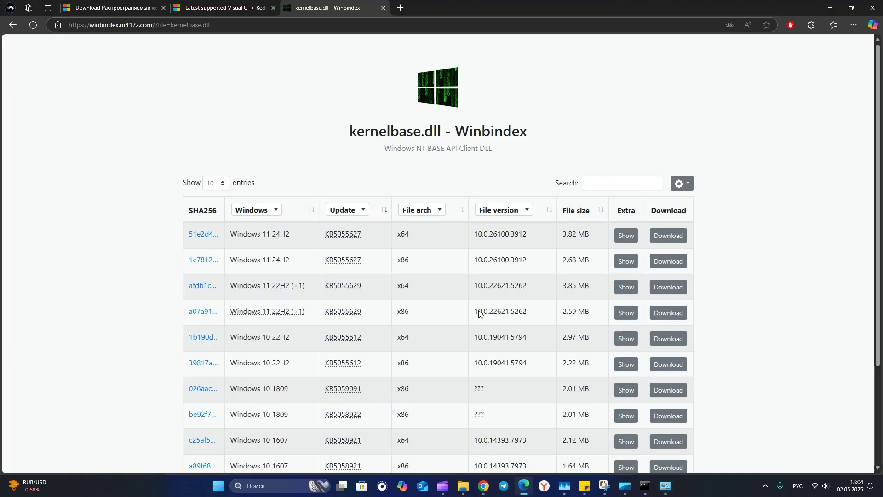
click(115, 8)
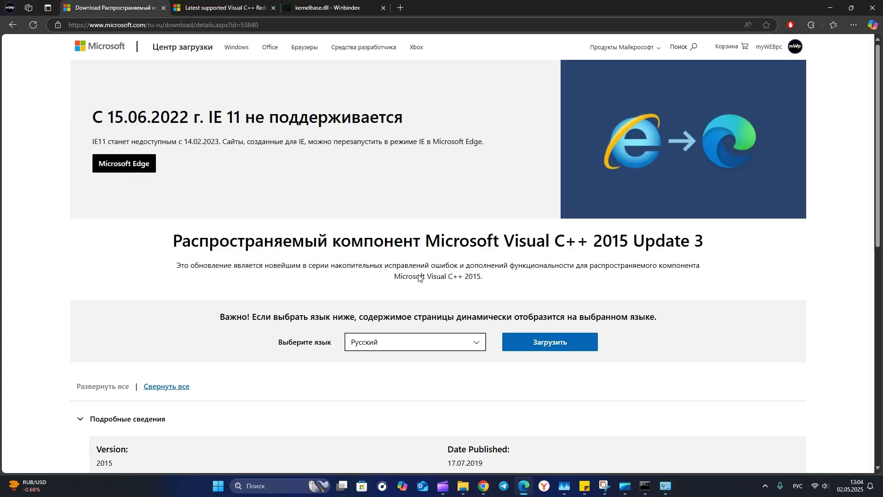
drag(594, 239, 803, 238)
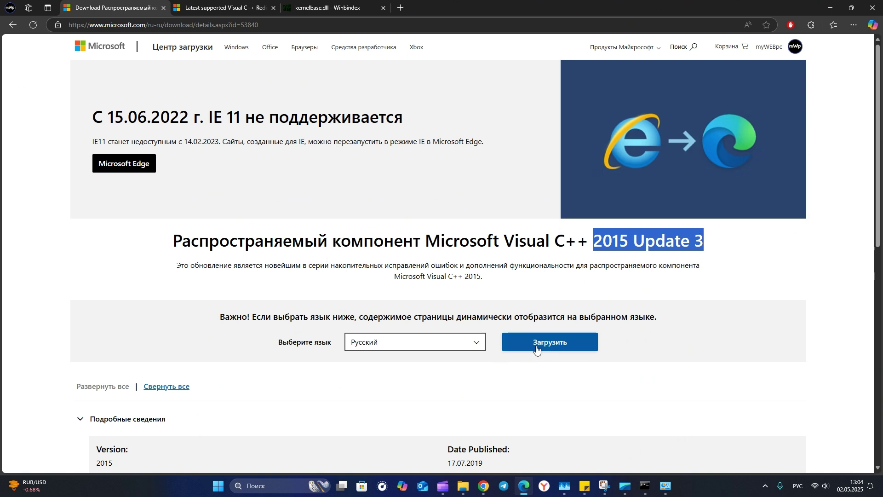
scroll(478, 351, down, 1)
scroll(478, 352, down, 3)
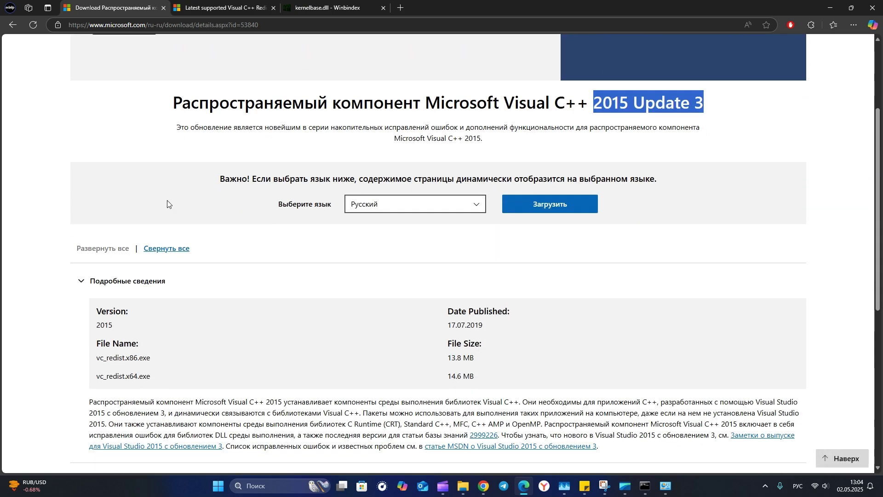
Step: Examine the x86 and x64 download links for Visual C++ 2015-2022 on the Latest supported Redistributable page
click(215, 2)
scroll(305, 267, up, 6)
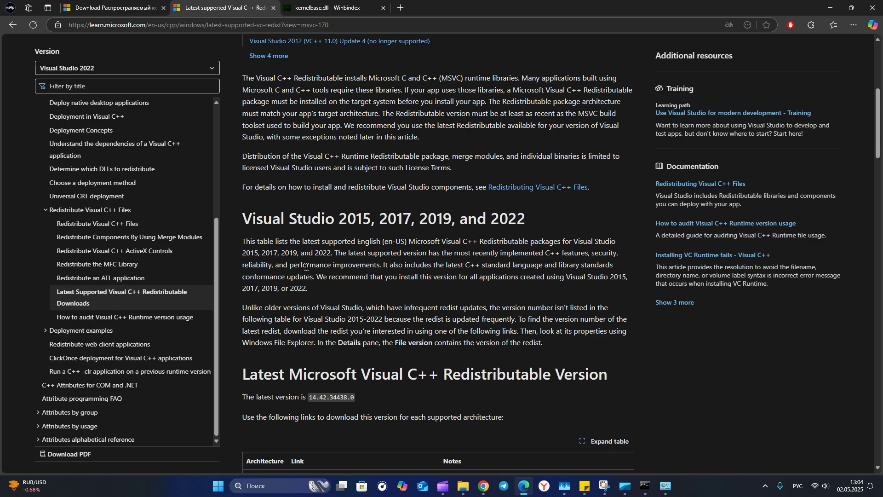
scroll(306, 270, down, 6)
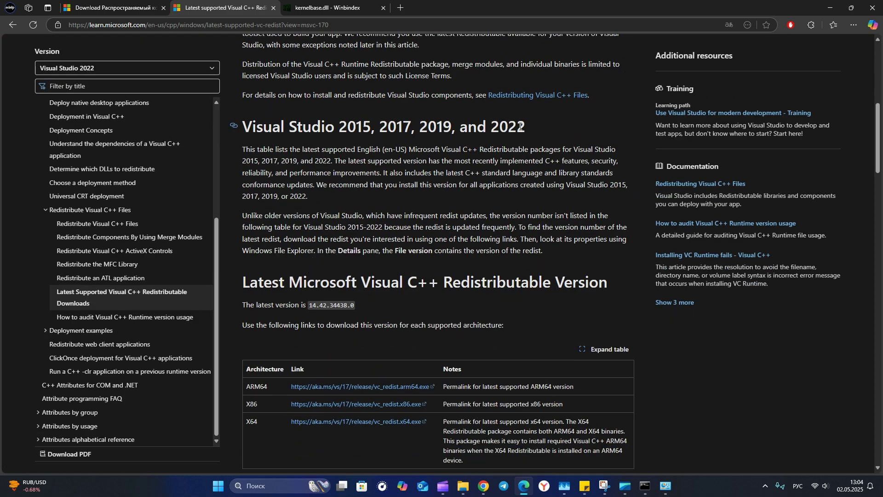
scroll(301, 266, down, 3)
mouse_move(257, 267)
mouse_down()
mouse_move(420, 284)
mouse_move(243, 260)
mouse_up()
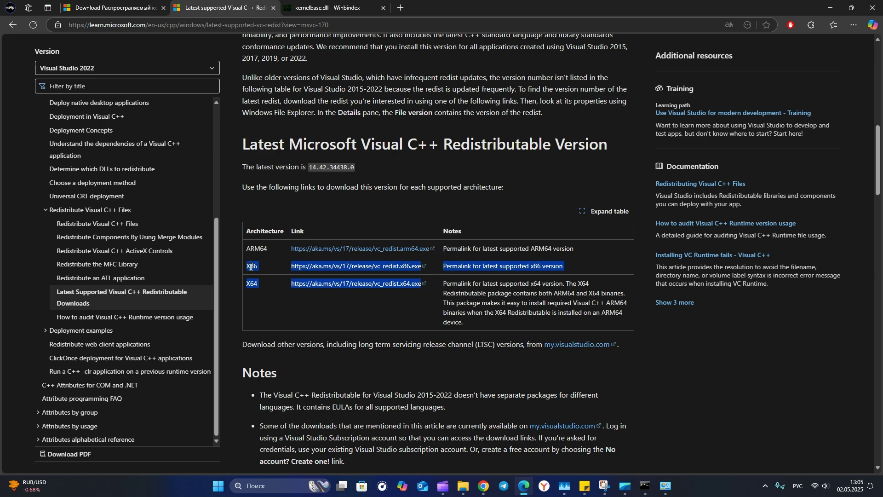
click(250, 266)
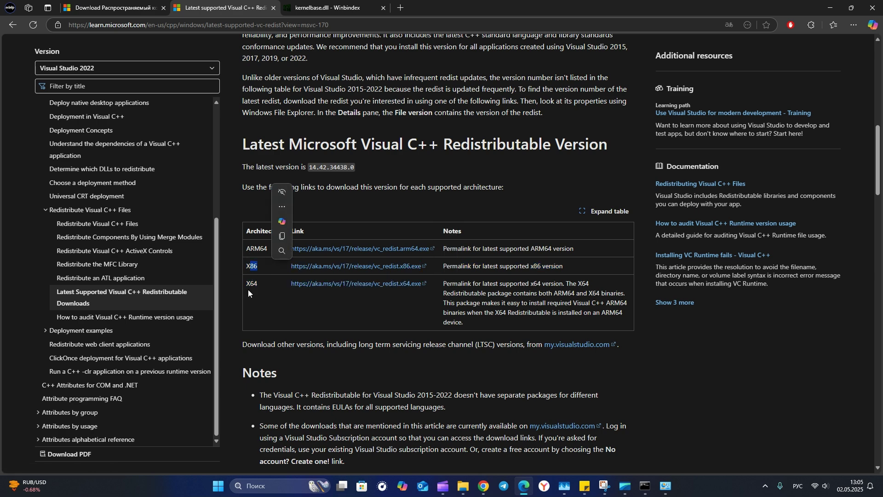
double_click(251, 284)
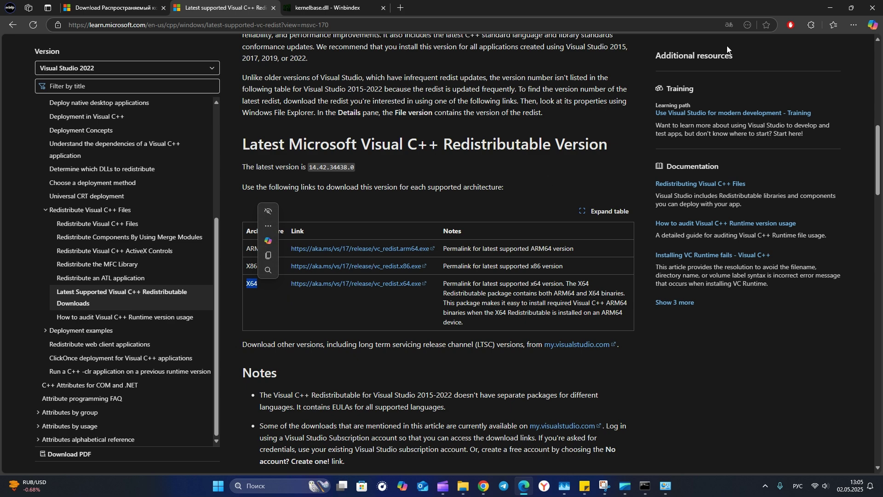
Step: Minimise the browser and close the installed programs window
click(826, 6)
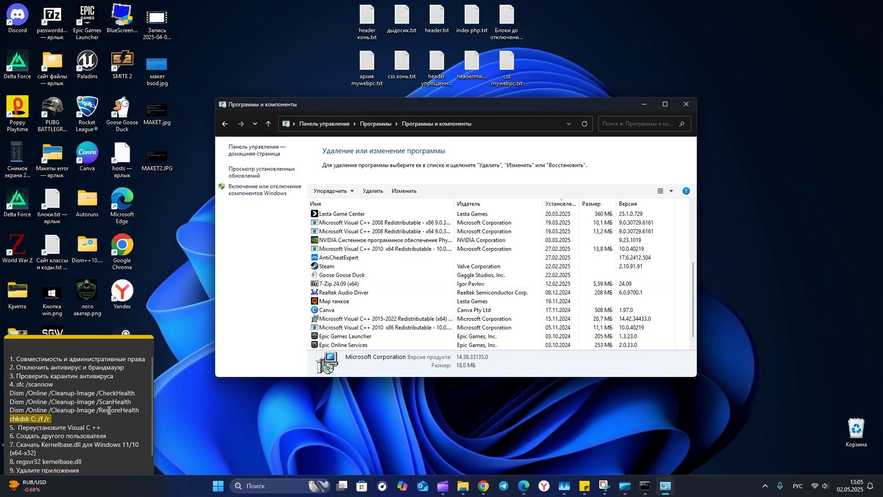
scroll(109, 409, down, 1)
click(685, 104)
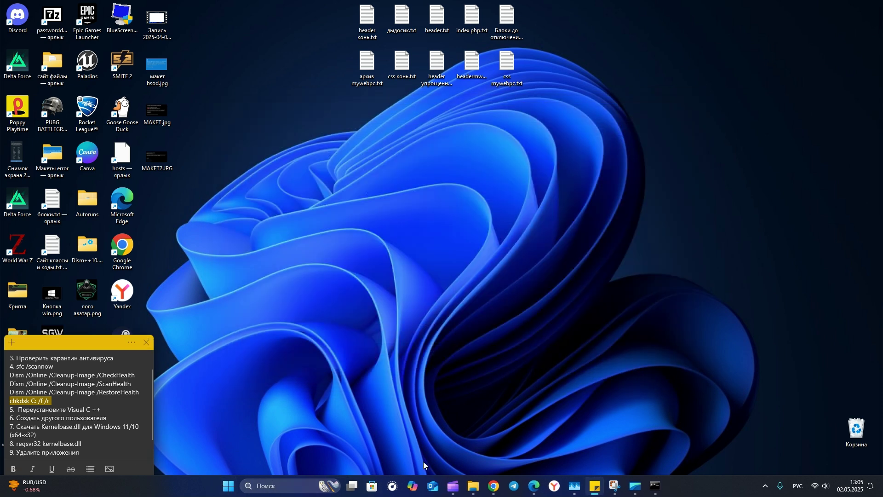
Step: Open Windows Settings and go to the Other users page (Другие пользователи) of the Accounts section
click(228, 485)
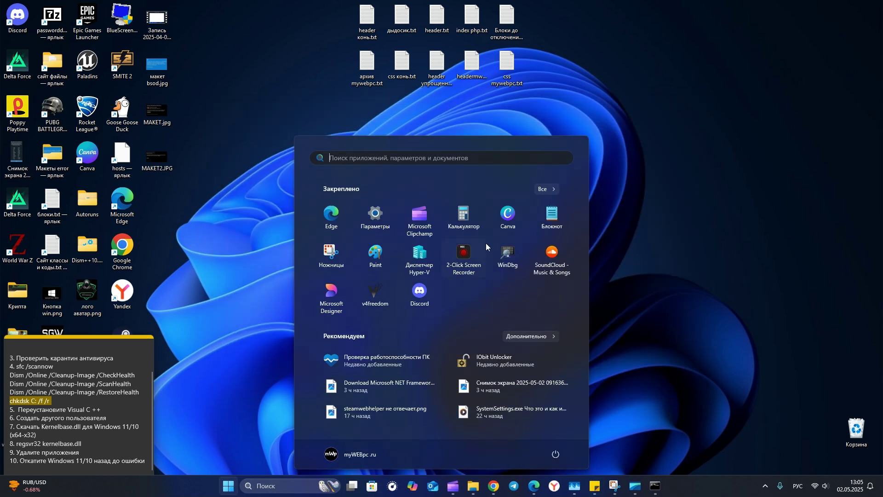
click(386, 217)
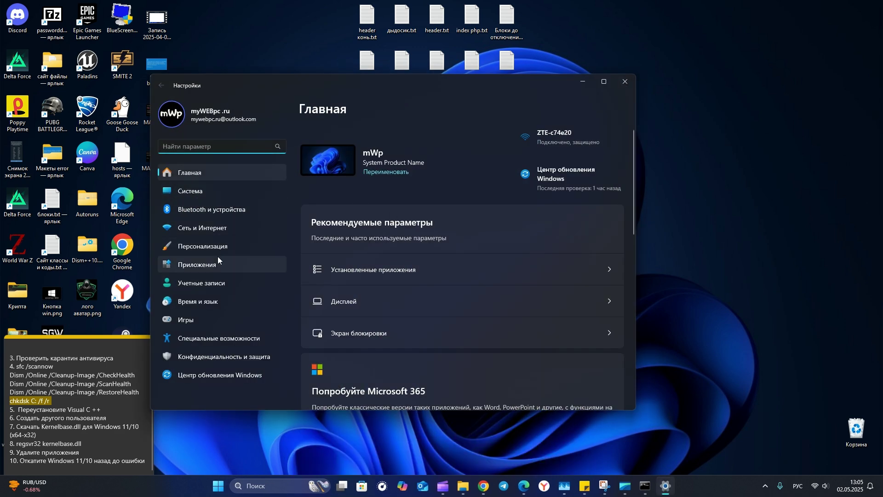
click(216, 283)
drag(370, 76, 459, 63)
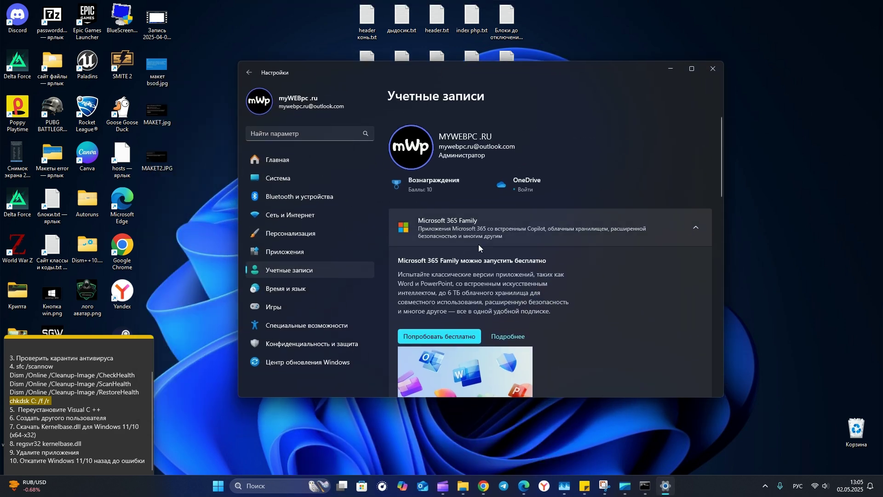
scroll(501, 234, down, 6)
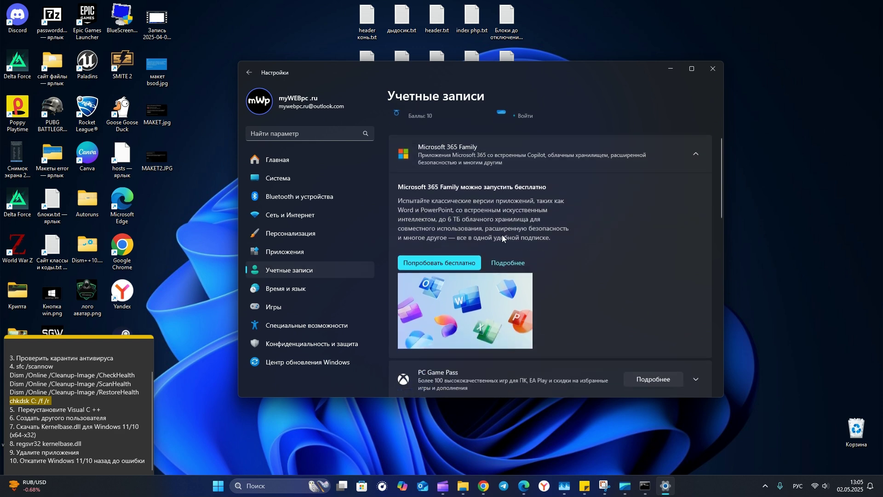
scroll(502, 238, down, 2)
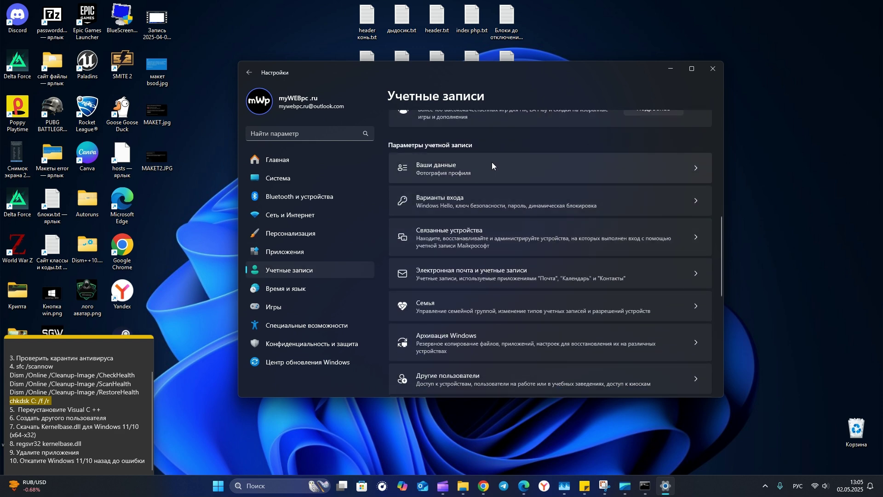
scroll(492, 162, down, 4)
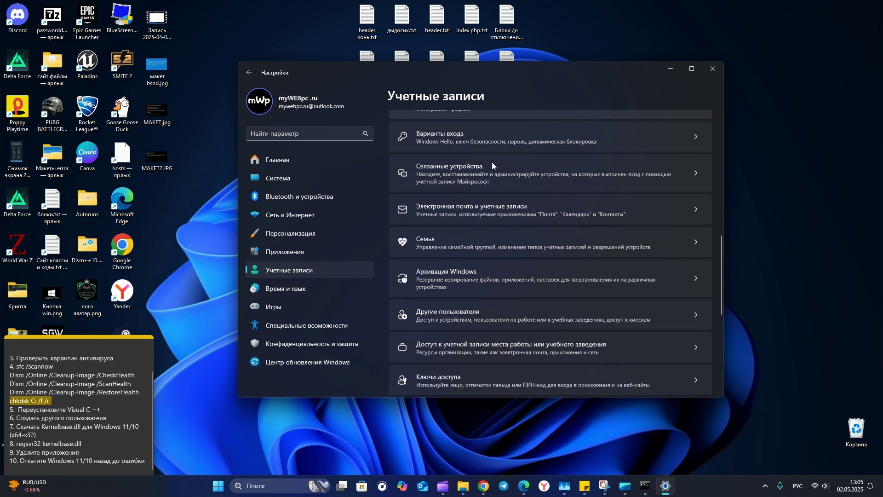
scroll(476, 218, up, 2)
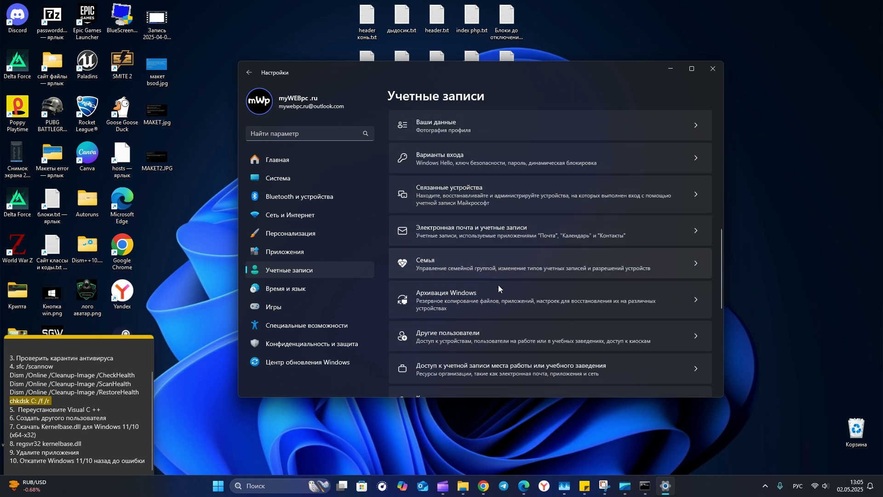
click(501, 336)
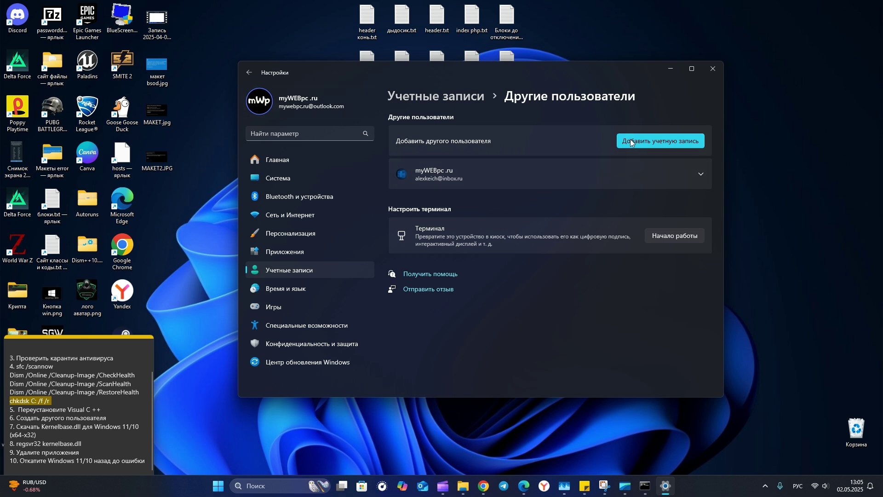
Step: Expand the existing account under Other users, look at its account type options without applying them, and close Settings
click(638, 165)
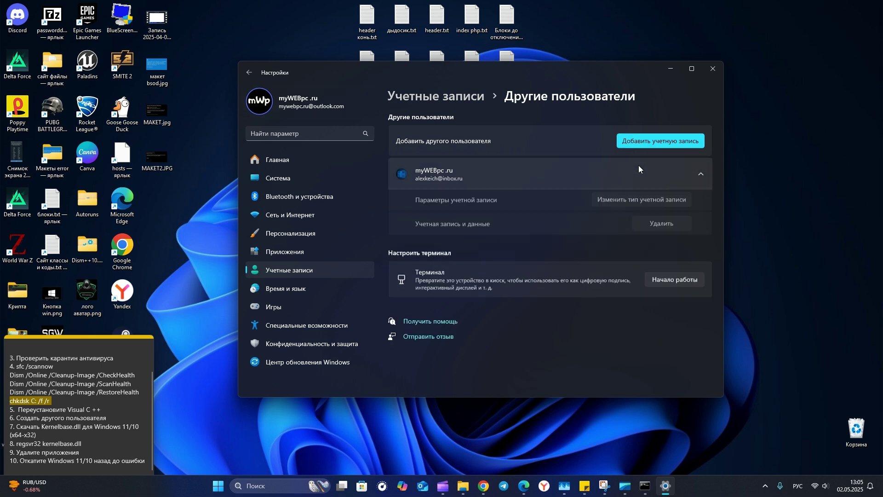
click(654, 204)
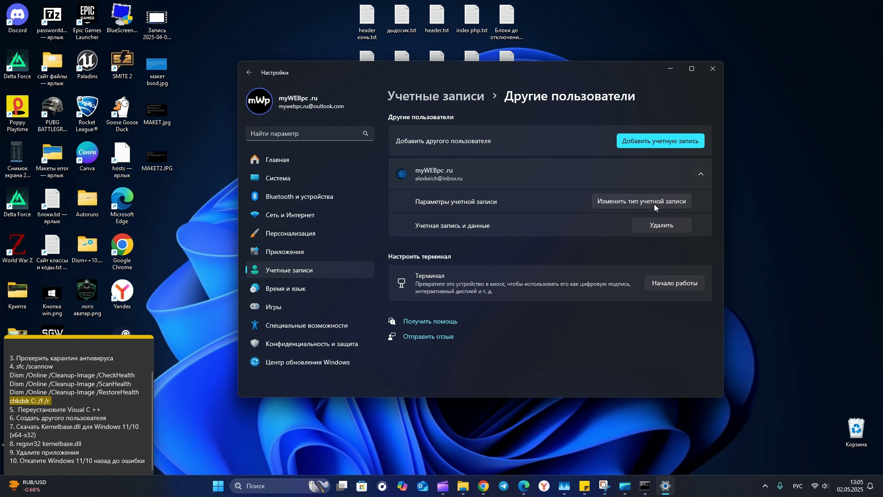
click(399, 245)
click(380, 228)
click(552, 280)
click(718, 72)
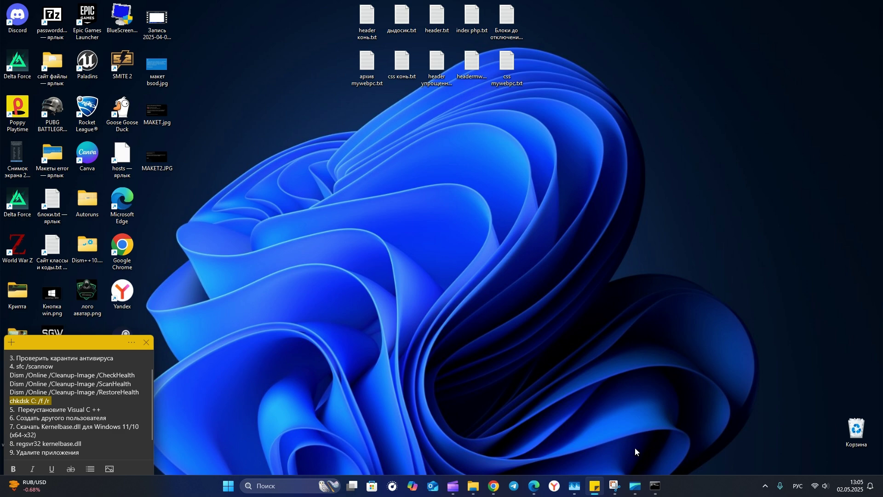
Step: Switch to Microsoft Edge and examine the Winbindex kernelbase.dll page and the file name in its web address
click(533, 482)
click(327, 6)
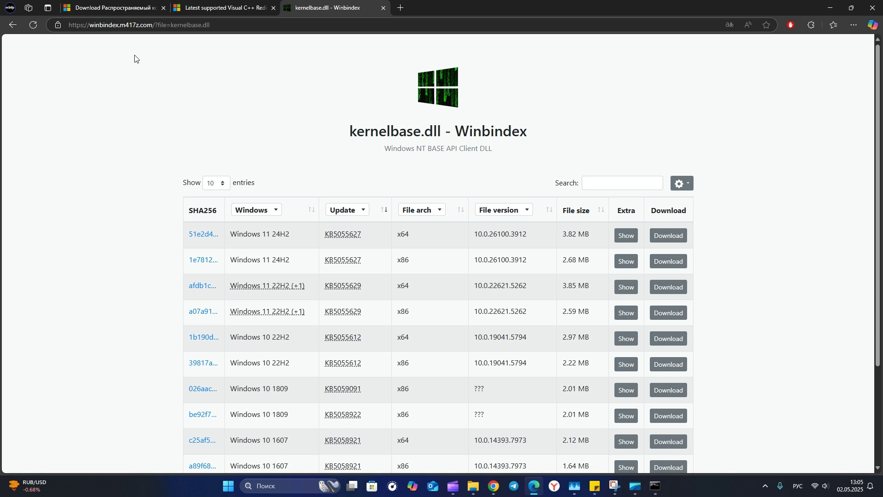
double_click(103, 26)
click(116, 207)
mouse_move(332, 239)
drag(171, 26, 352, 36)
click(471, 187)
click(169, 25)
click(204, 23)
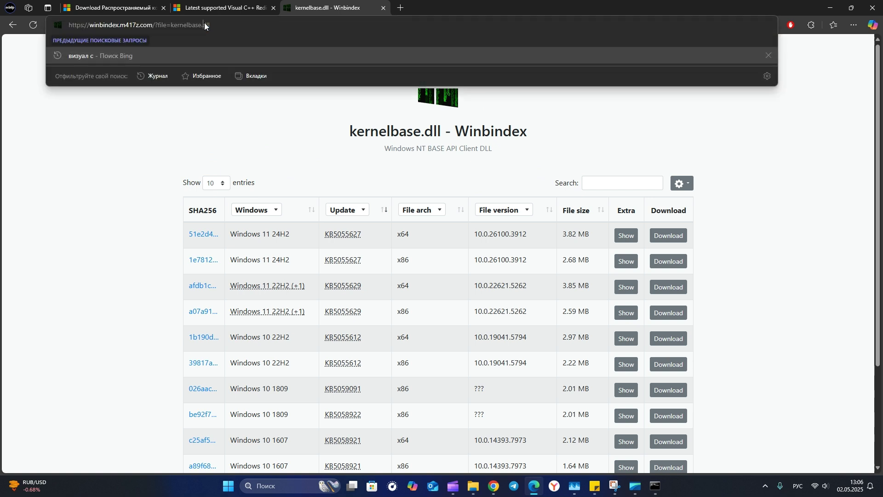
click(85, 192)
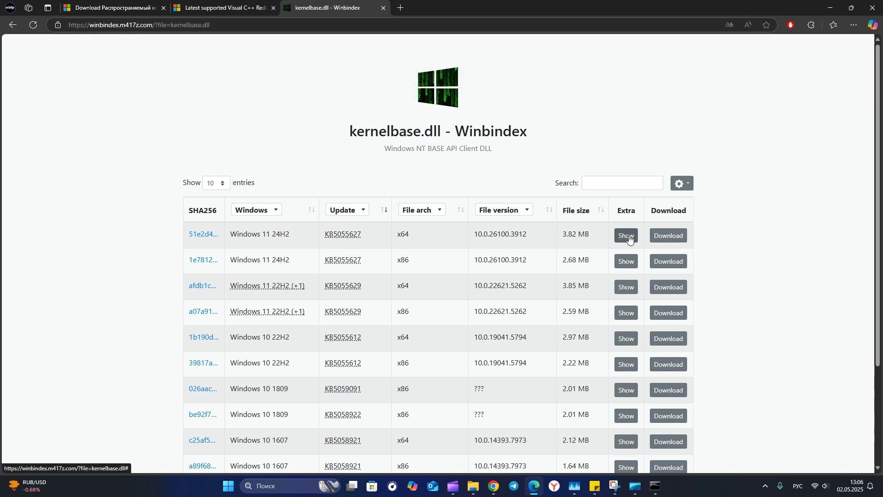
Step: Download the x64 and x86 kernelbase.dll builds for Windows 11 24H2 and open the Downloads folder
click(666, 236)
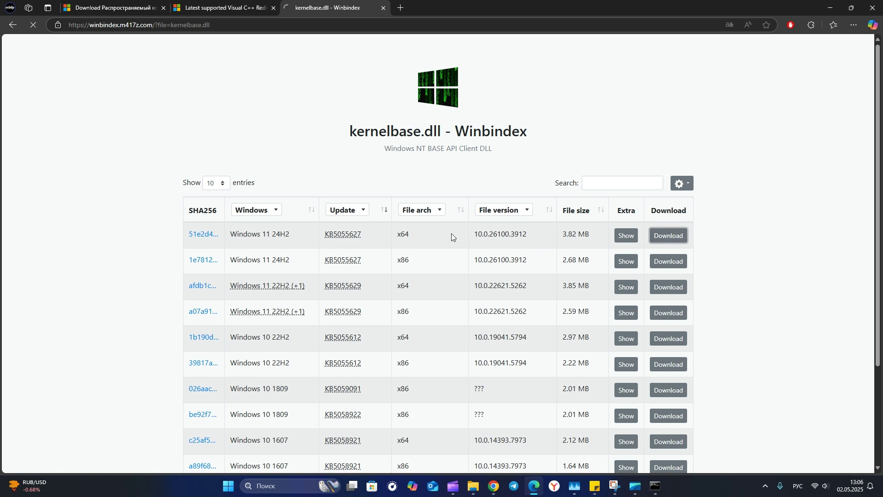
click(678, 264)
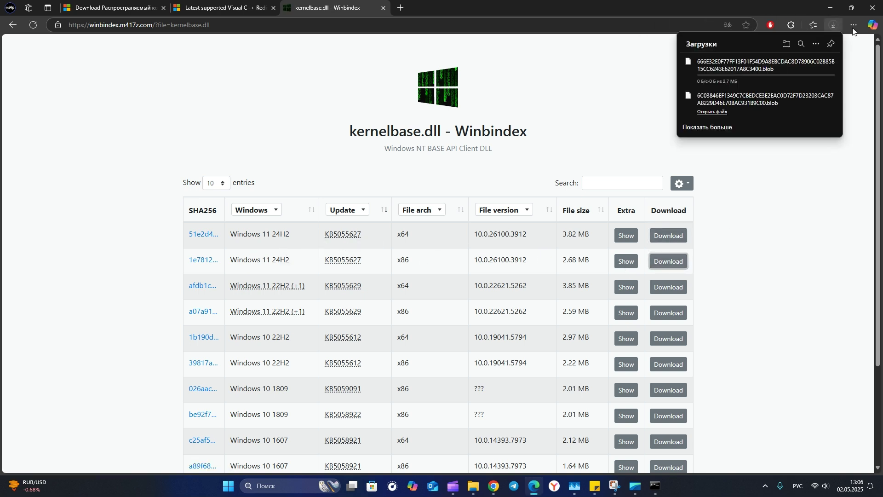
click(787, 45)
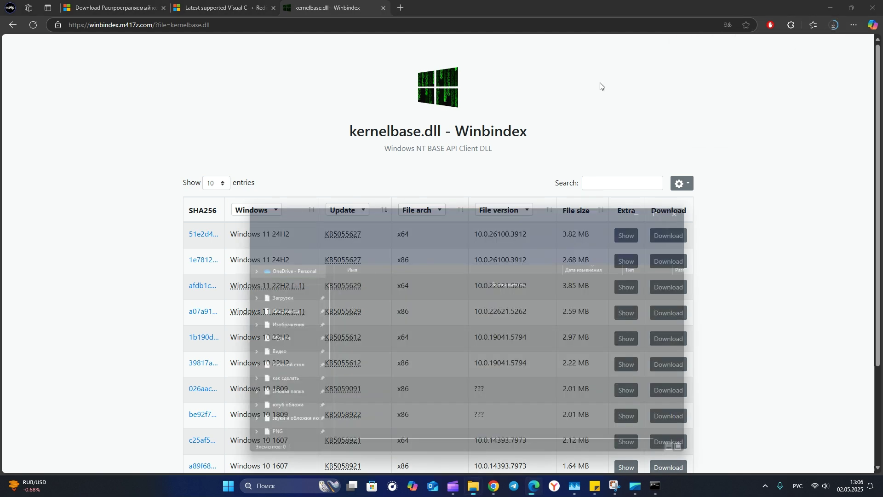
drag(397, 205, 423, 143)
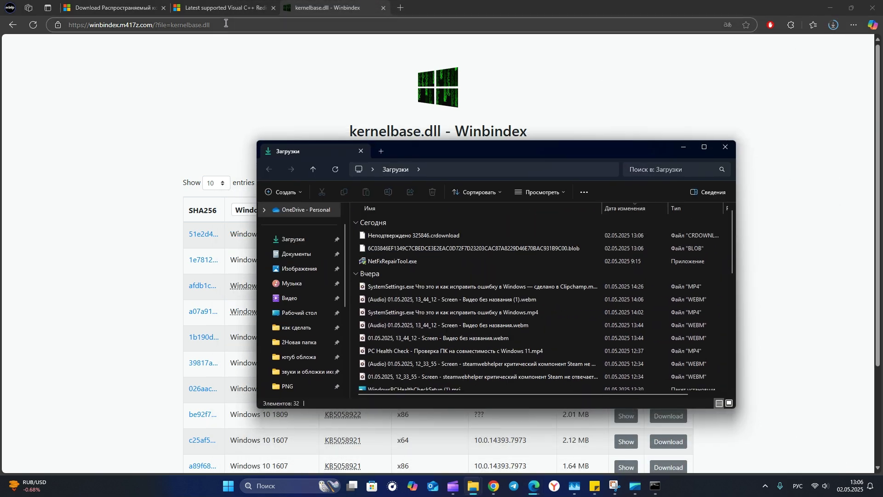
Step: Copy the file name kernelbase.dll from the Winbindex web address and return to the Downloads folder
double_click(190, 25)
key(ctrl+c)
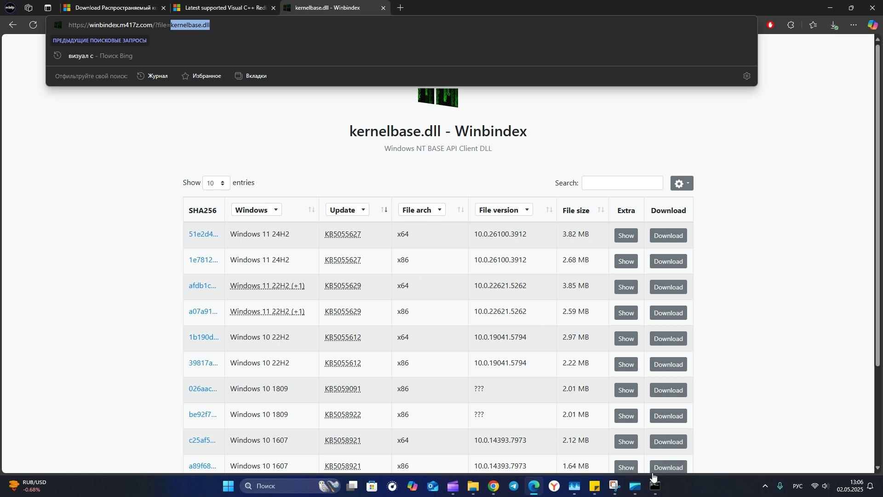
click(476, 490)
click(510, 446)
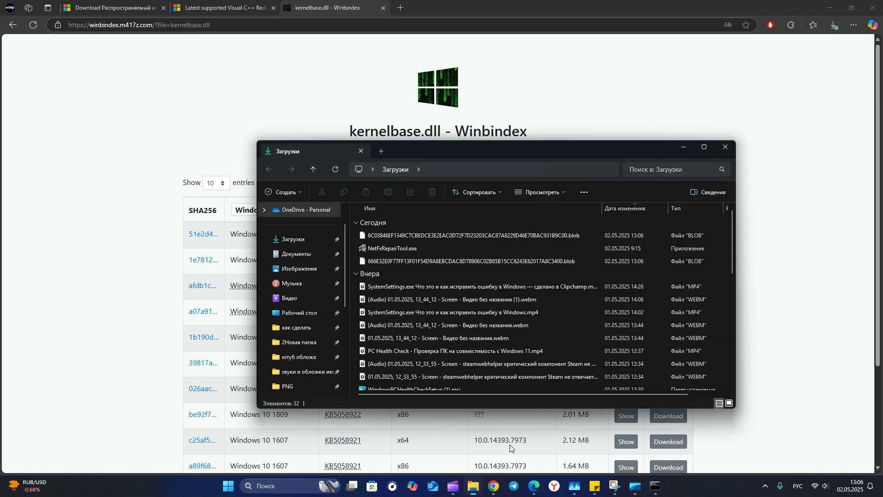
Step: Rename the downloaded x64 .blob file in Downloads to kernelbase.dll and accept the file extension change
right_click(406, 233)
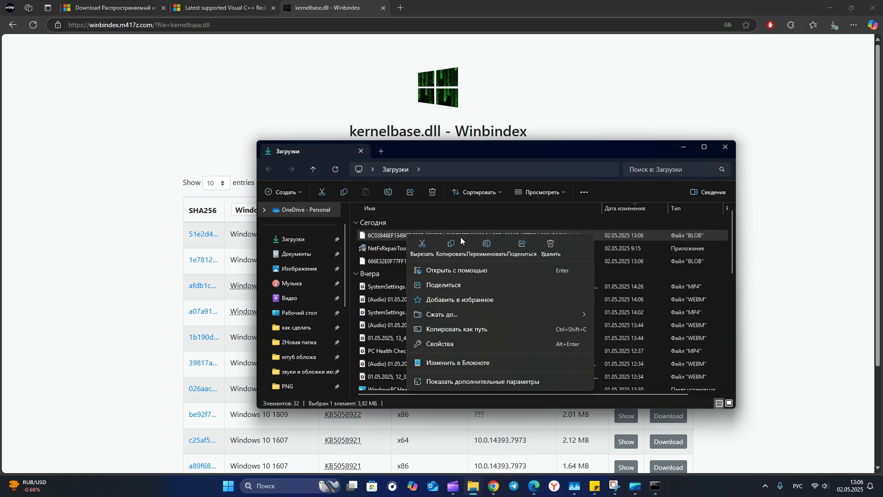
click(482, 249)
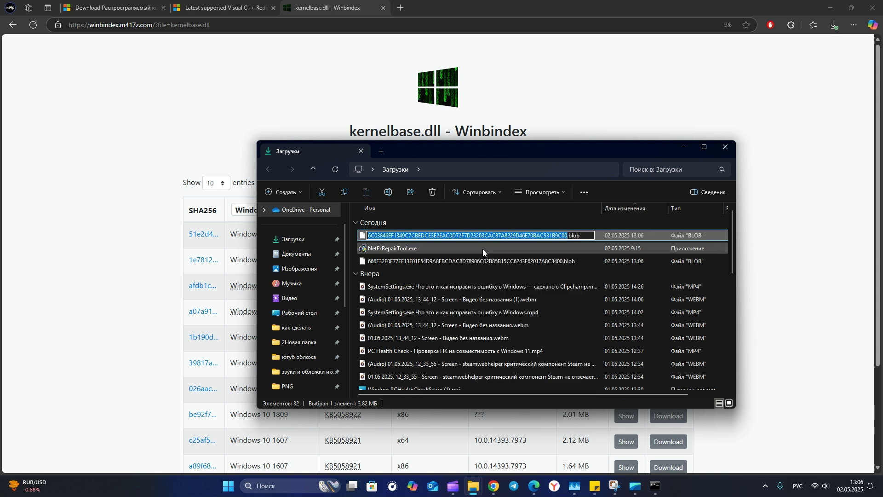
key(ctrl+a)
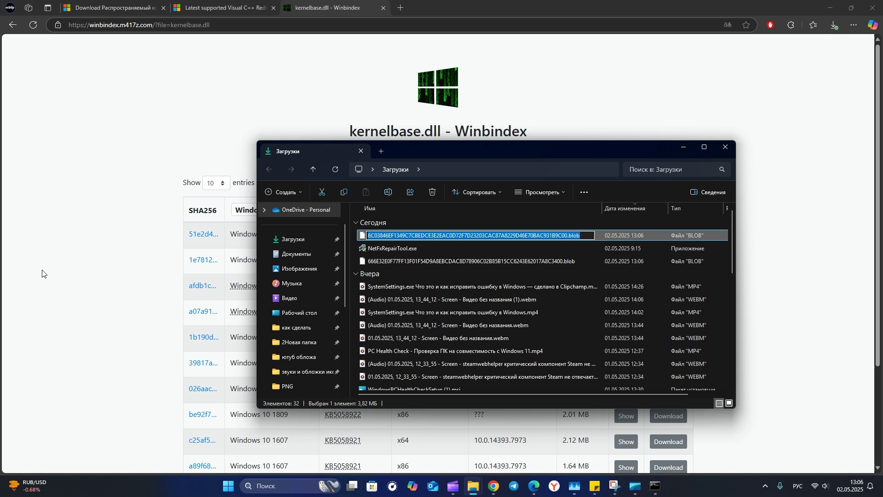
key(ctrl+v)
key(Return)
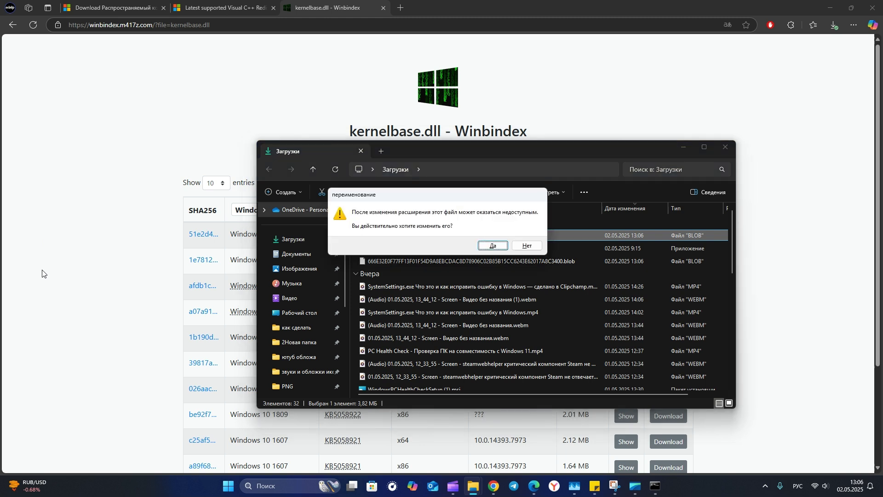
click(493, 245)
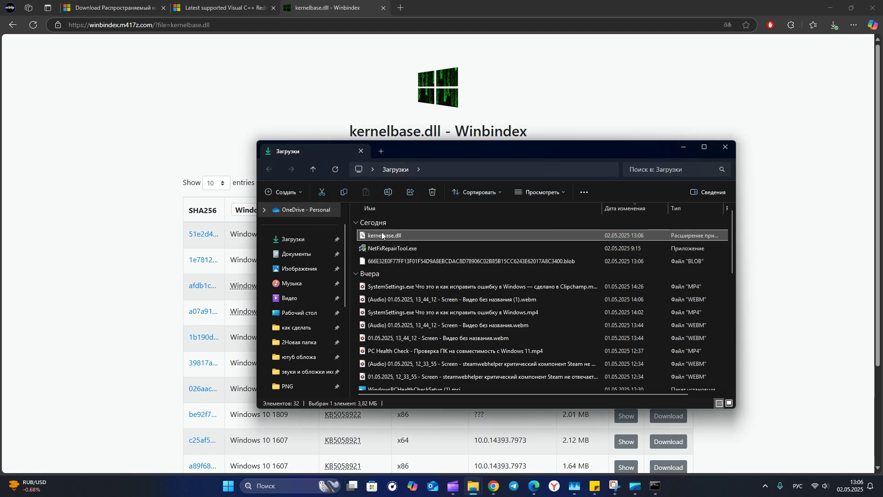
Step: Examine the detailed properties of kernelbase.dll in Downloads, including its file version, and close the properties
right_click(382, 236)
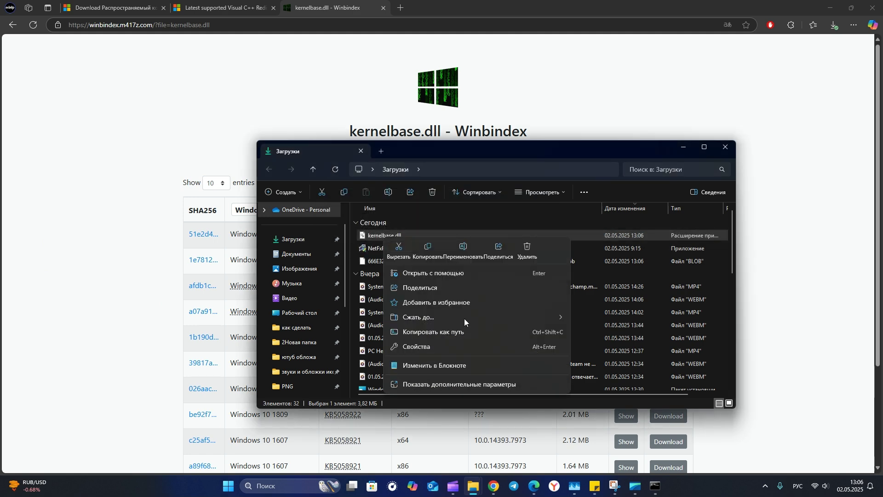
click(438, 350)
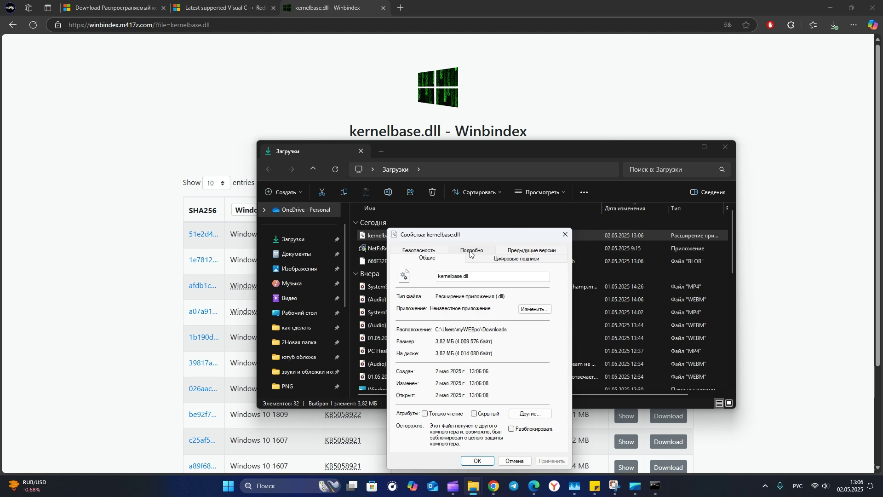
click(471, 251)
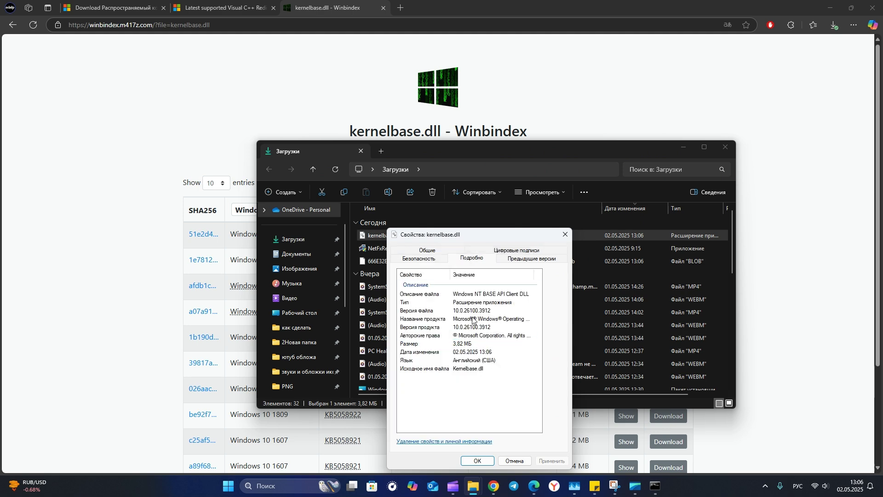
click(479, 334)
click(379, 236)
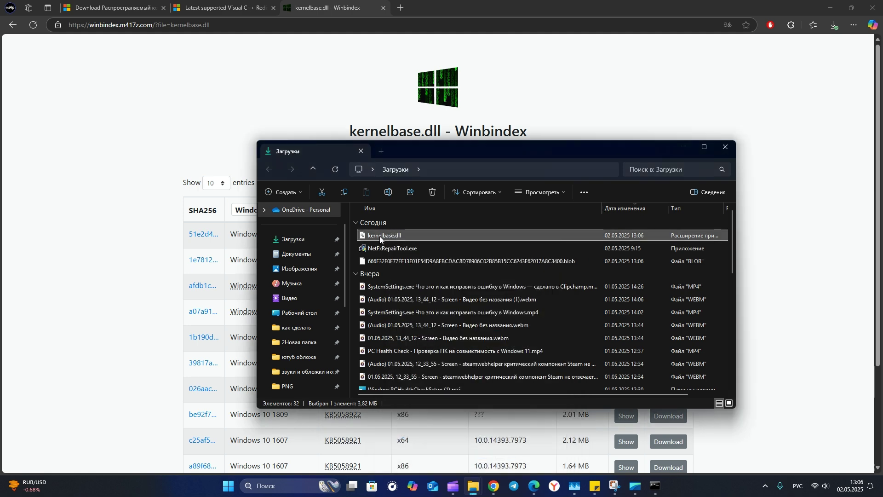
click(379, 236)
key(Escape)
drag(405, 146, 346, 114)
mouse_move(341, 199)
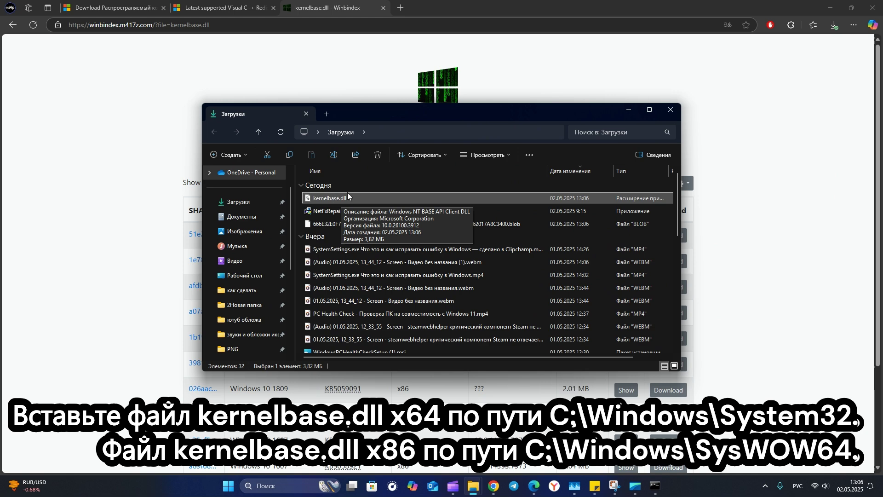
Step: Minimize the Downloads and browser windows and copy the command regsvr32 kernelbase.dll from the sticky note
click(629, 112)
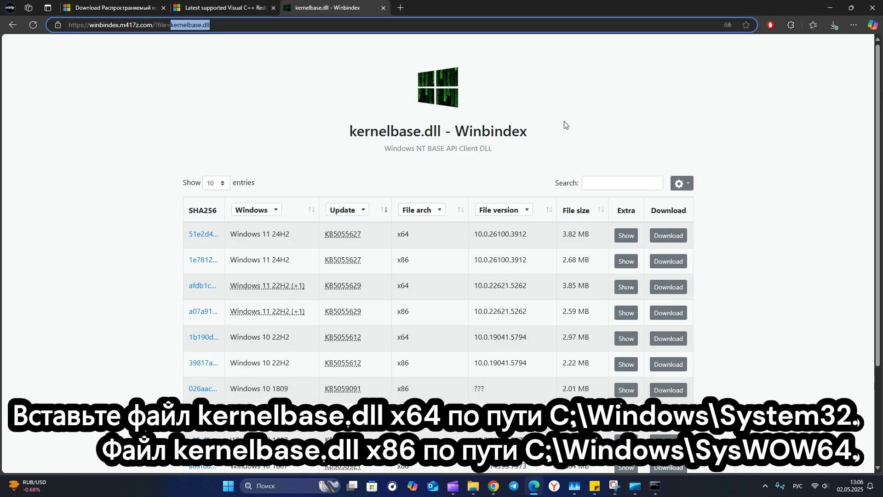
click(830, 7)
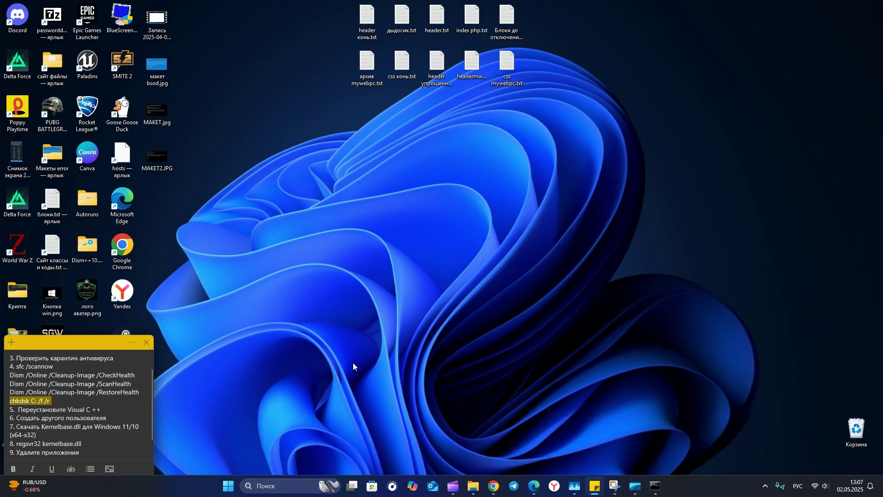
scroll(95, 423, down, 1)
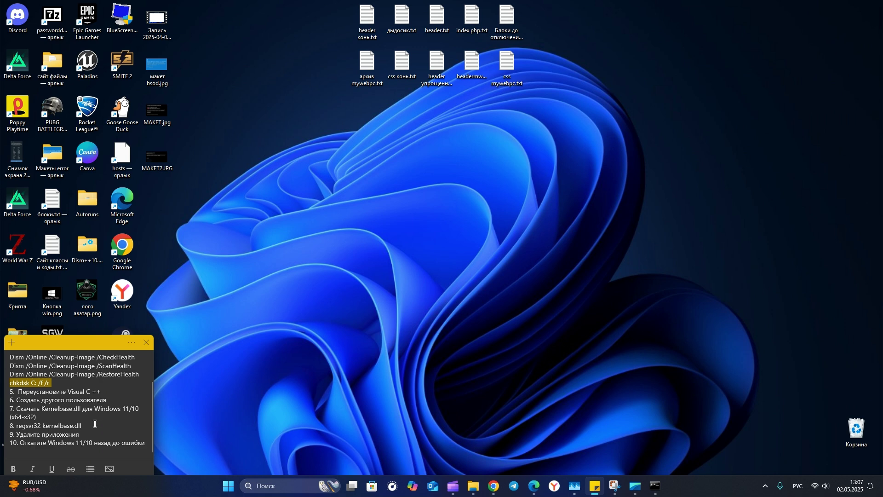
drag(88, 423, 17, 429)
key(ctrl+c)
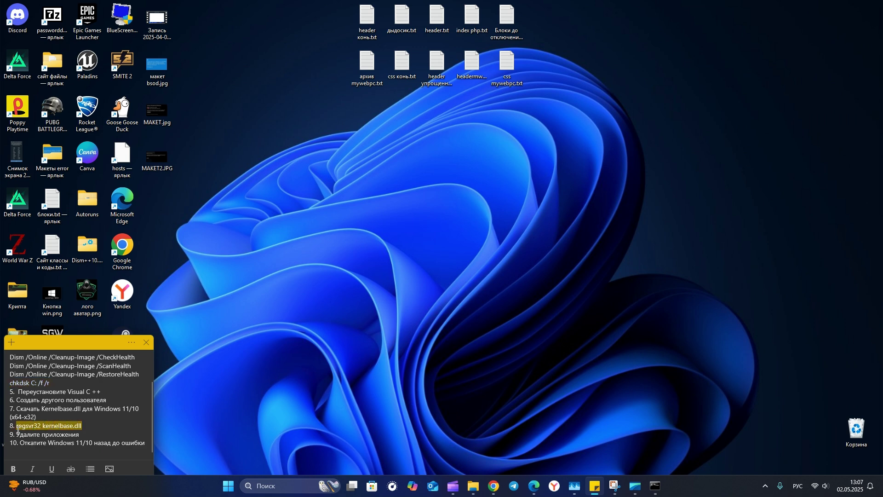
Step: Run regsvr32 kernelbase.dll through the Run dialog and dismiss the resulting RegSvr32 message
click(380, 371)
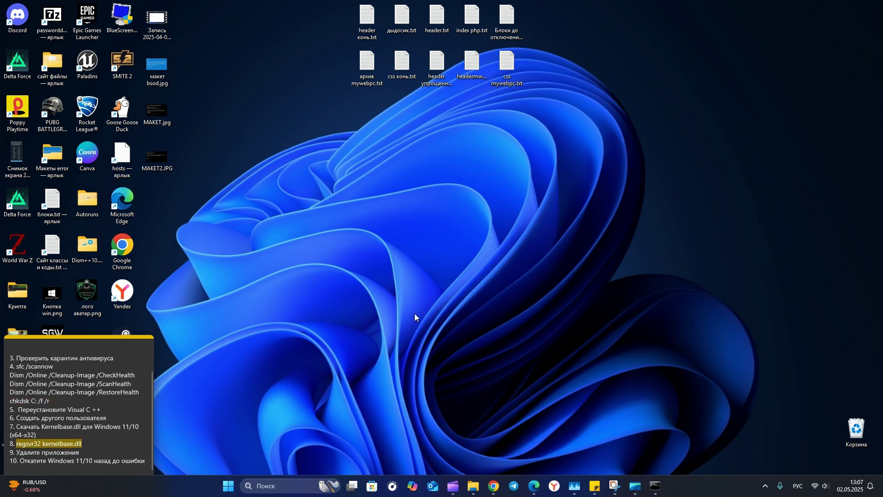
key(super+r)
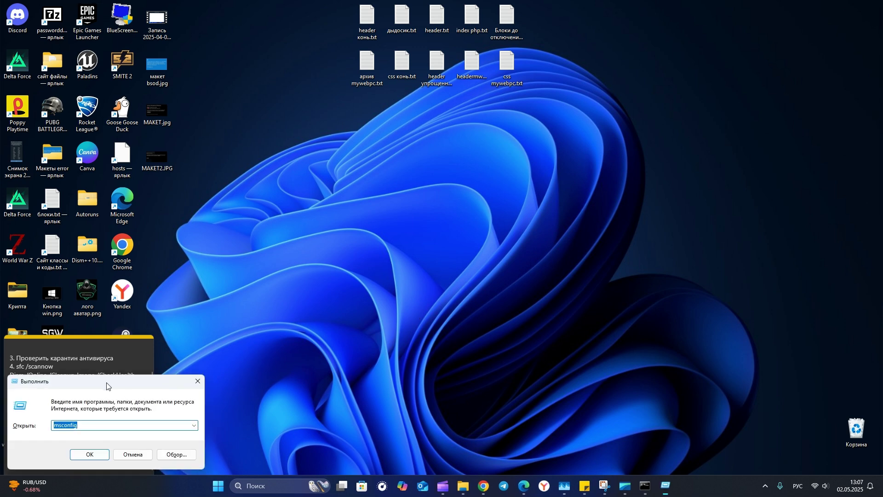
drag(458, 214, 457, 200)
key(ctrl+v)
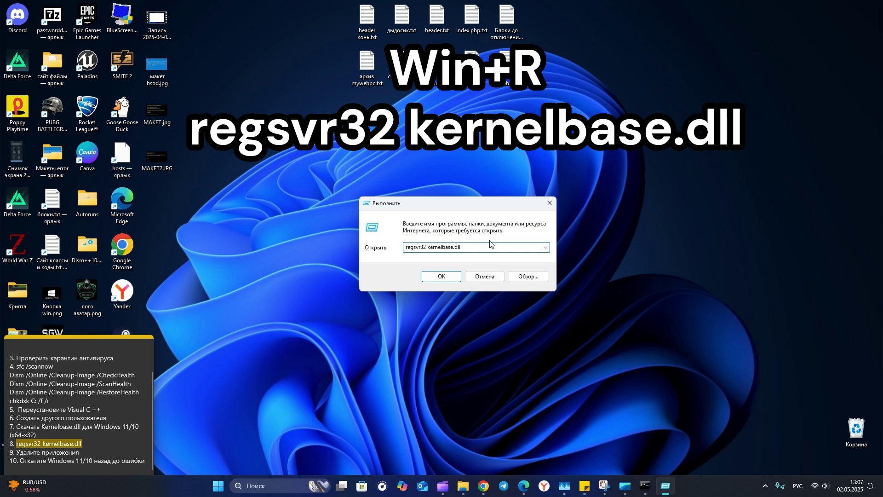
click(445, 278)
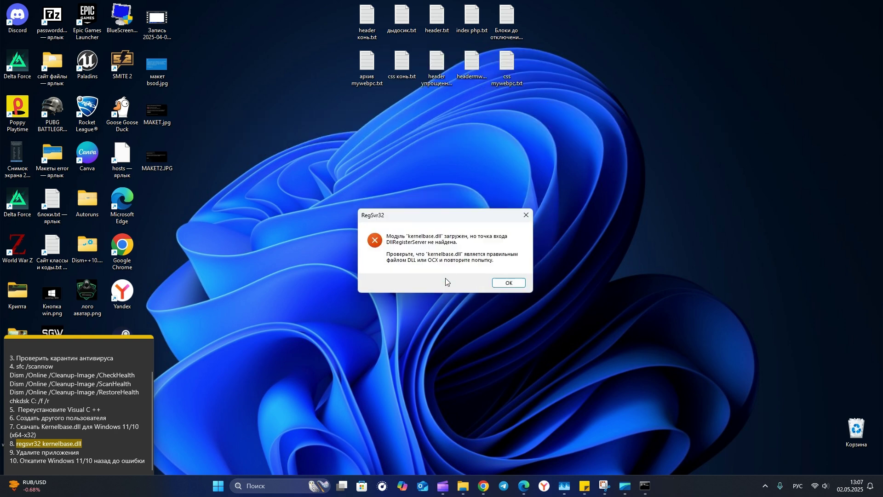
click(507, 284)
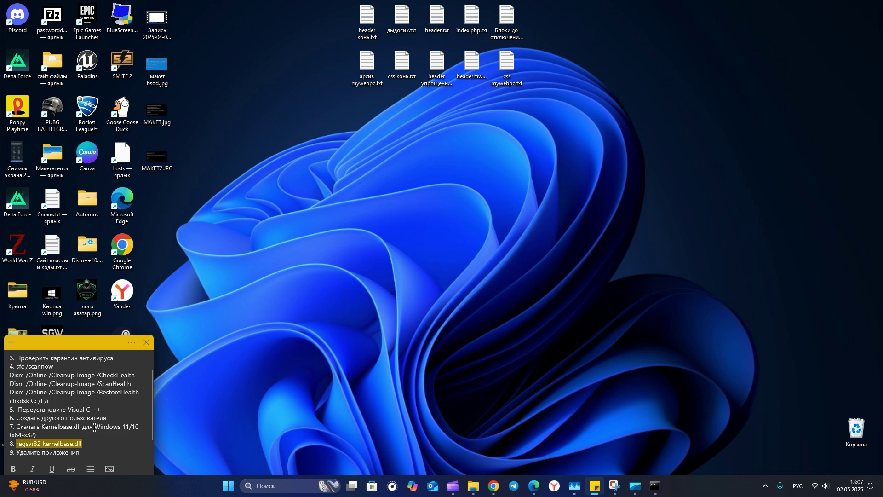
Step: Open the installed apps list in Settings, look at the uninstall option for 2-Click Screen Recorder without using it, and close Settings
scroll(115, 423, down, 1)
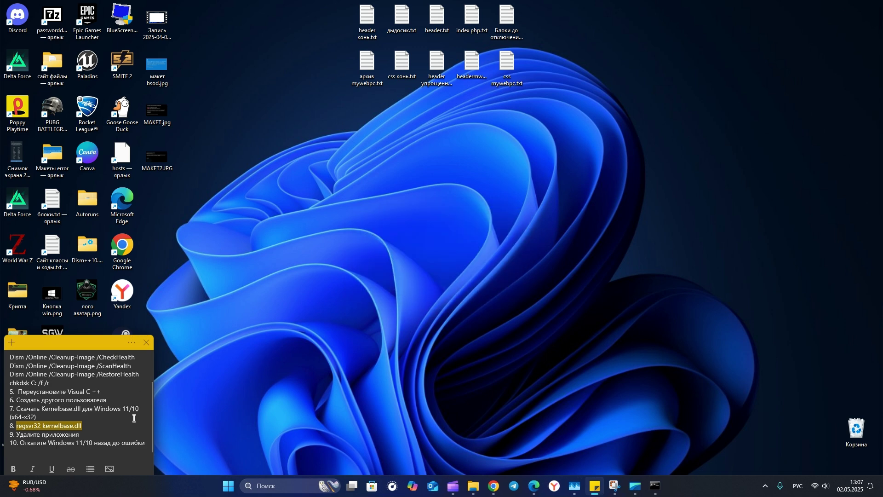
click(311, 380)
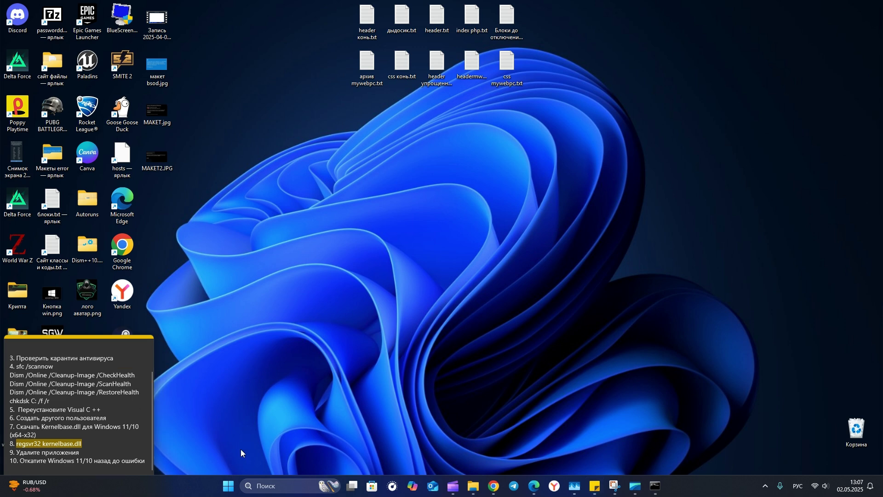
click(232, 490)
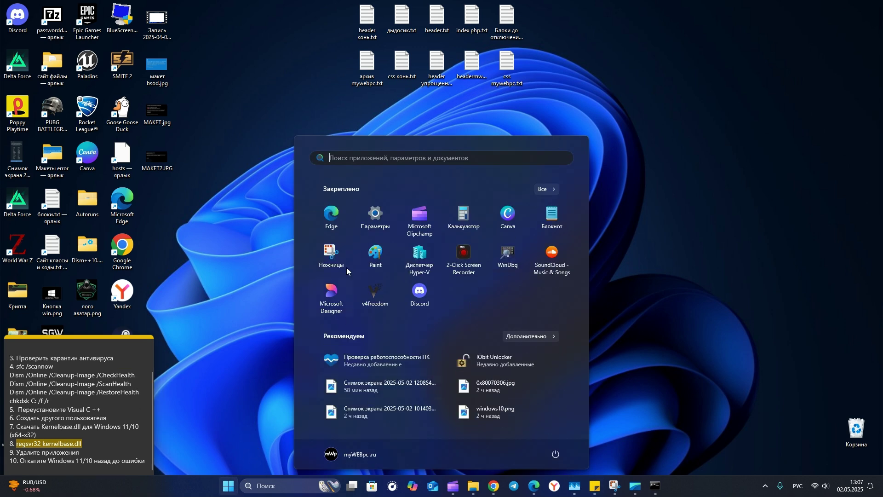
click(376, 216)
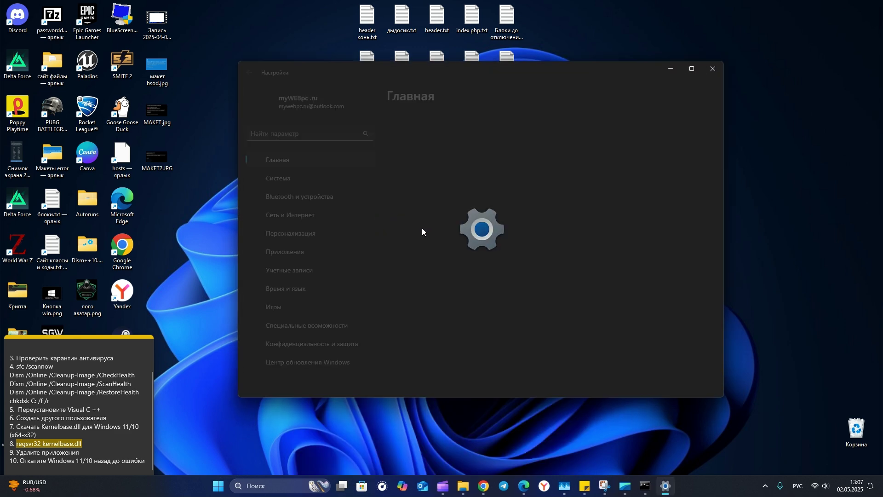
click(293, 256)
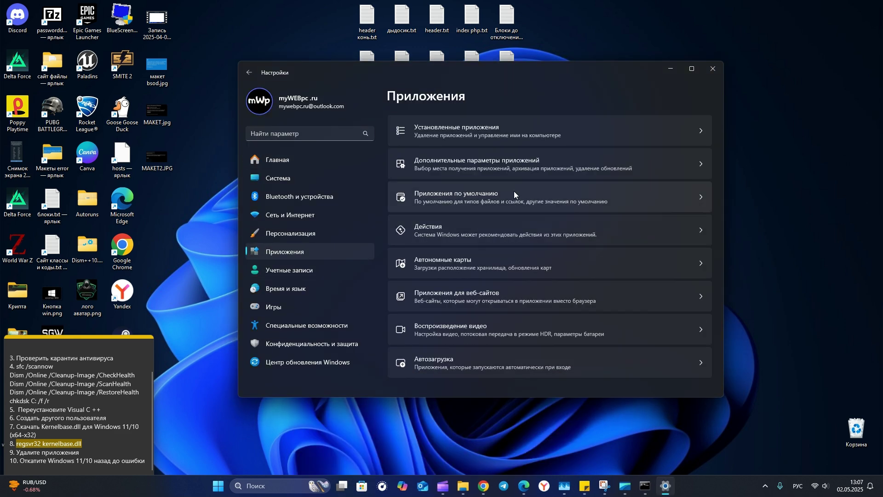
click(457, 143)
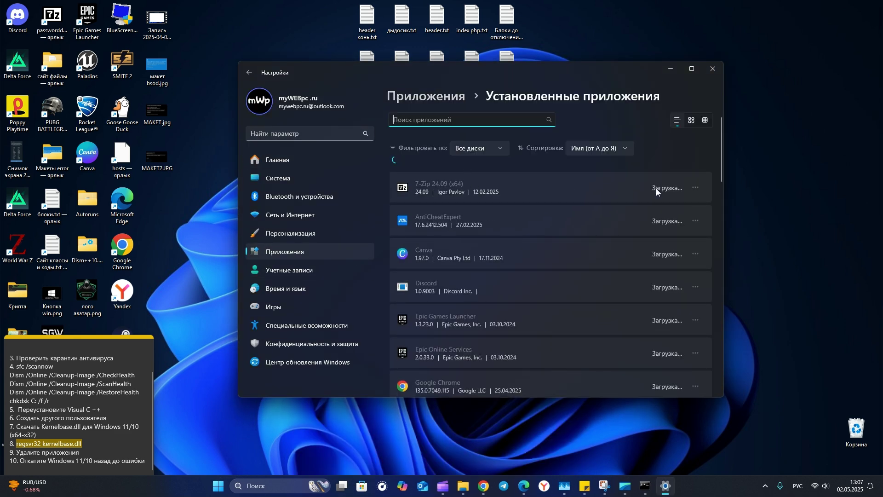
click(696, 190)
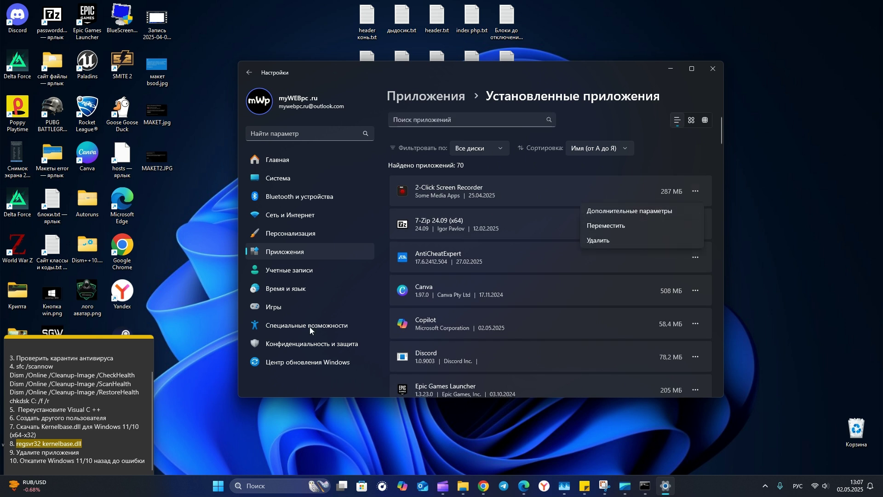
click(129, 446)
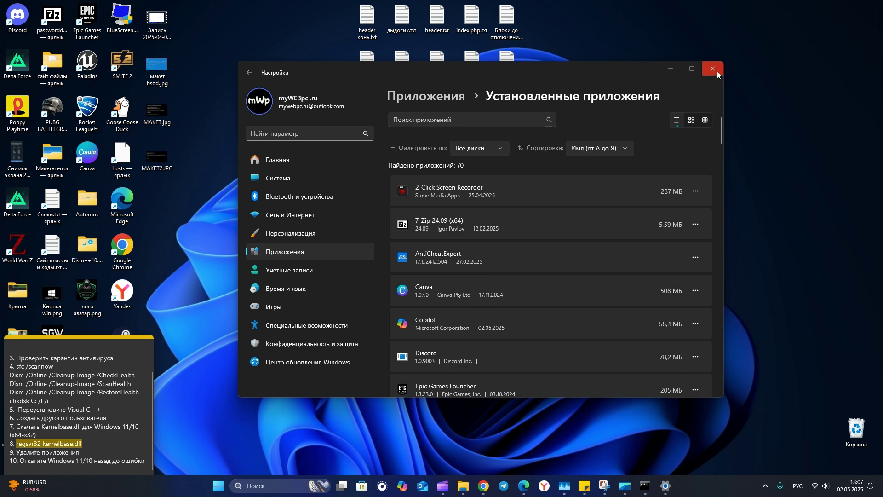
click(716, 70)
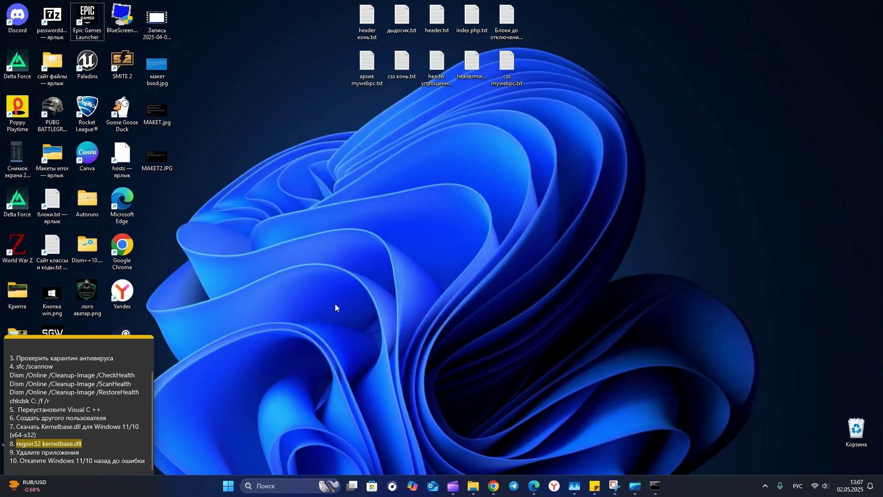
Step: Launch System Restore by running rstrui.exe through the Run dialog
key(super+r)
drag(107, 377, 457, 216)
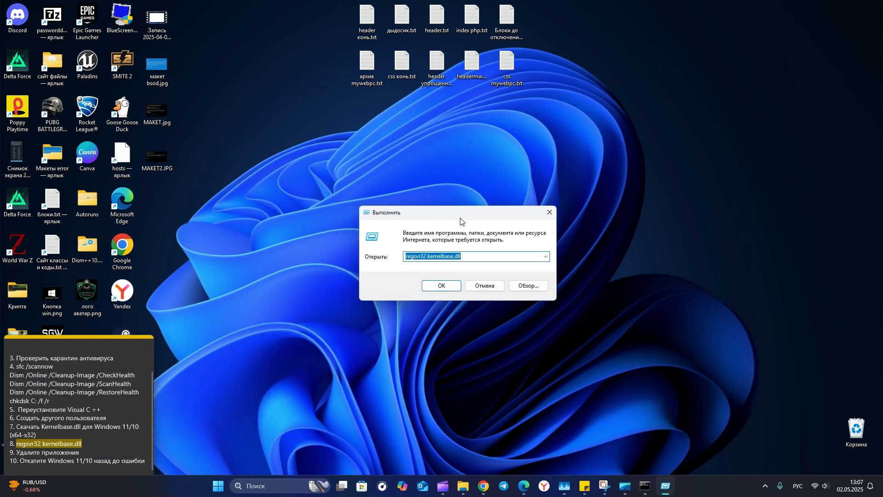
double_click(472, 258)
drag(471, 258, 360, 258)
text(к)
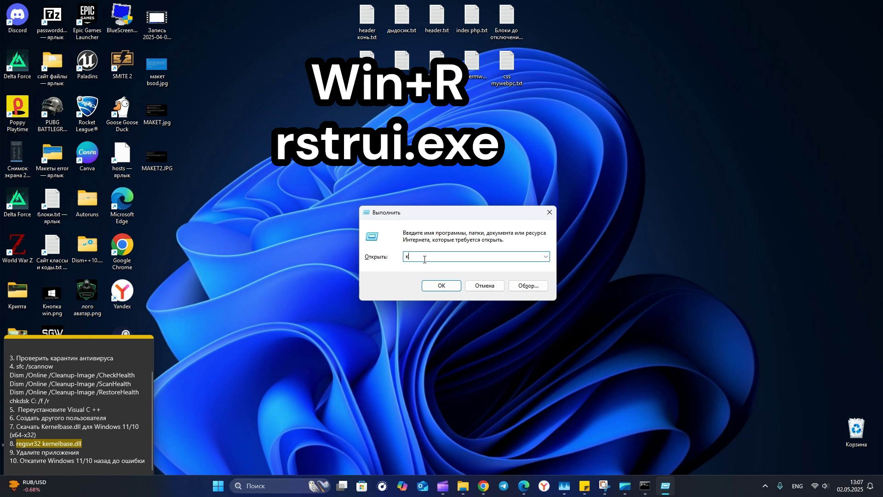
key(BackSpace)
text(r)
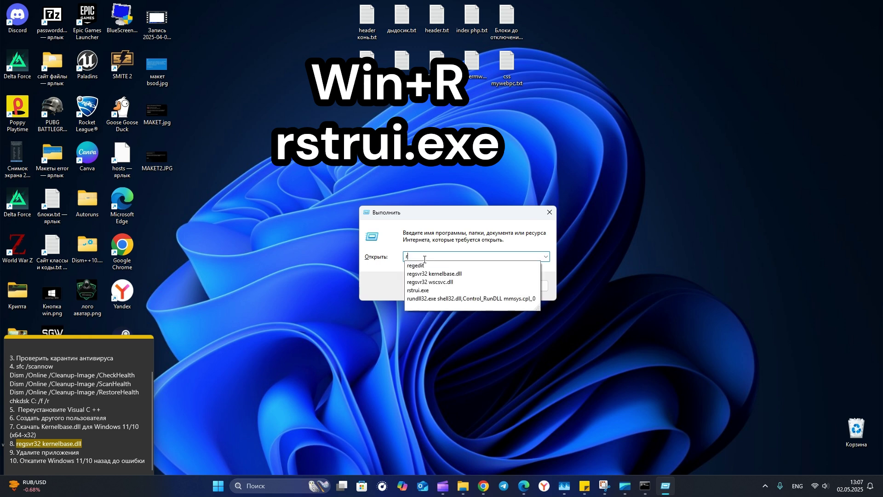
click(440, 290)
click(438, 286)
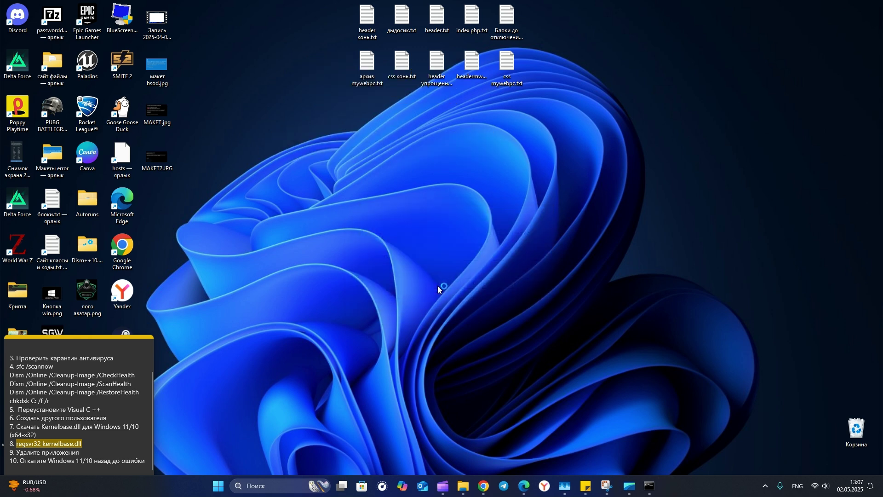
Step: Select the "Installed Windows PC Health Check" restore point dated 01.05.2025 12:30:25 and cancel System Restore without restoring
click(498, 341)
click(354, 225)
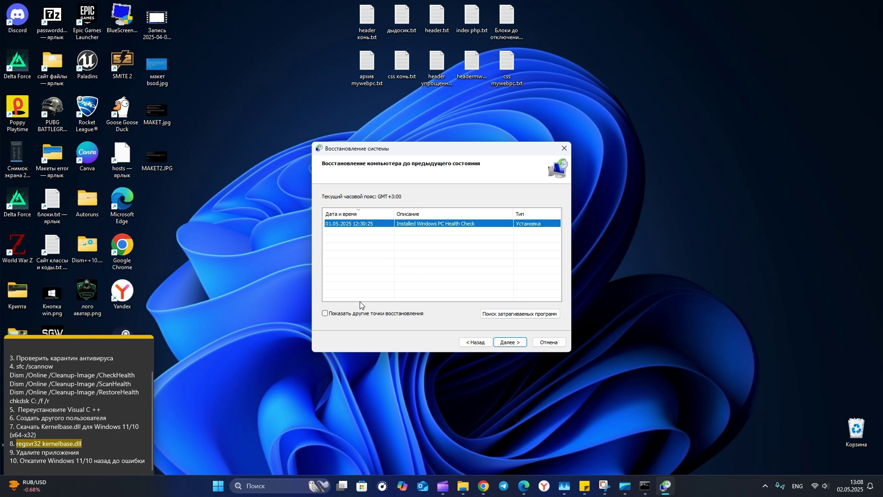
click(549, 341)
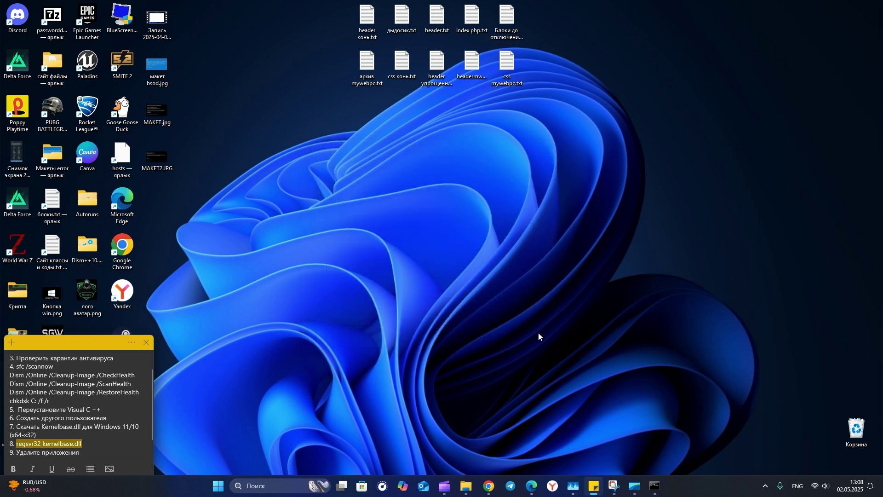
Step: Switch to Snipping Tool and view the screenshot of the KERNELBASE.dll application crash
click(515, 325)
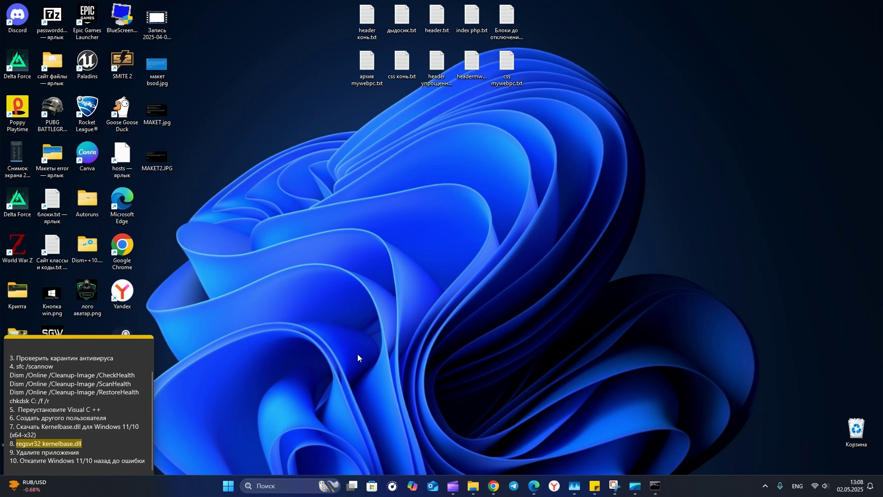
click(617, 481)
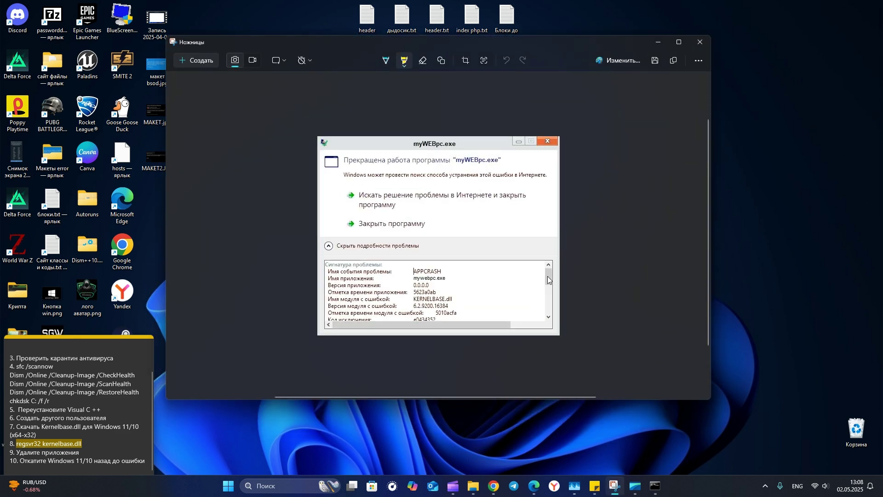